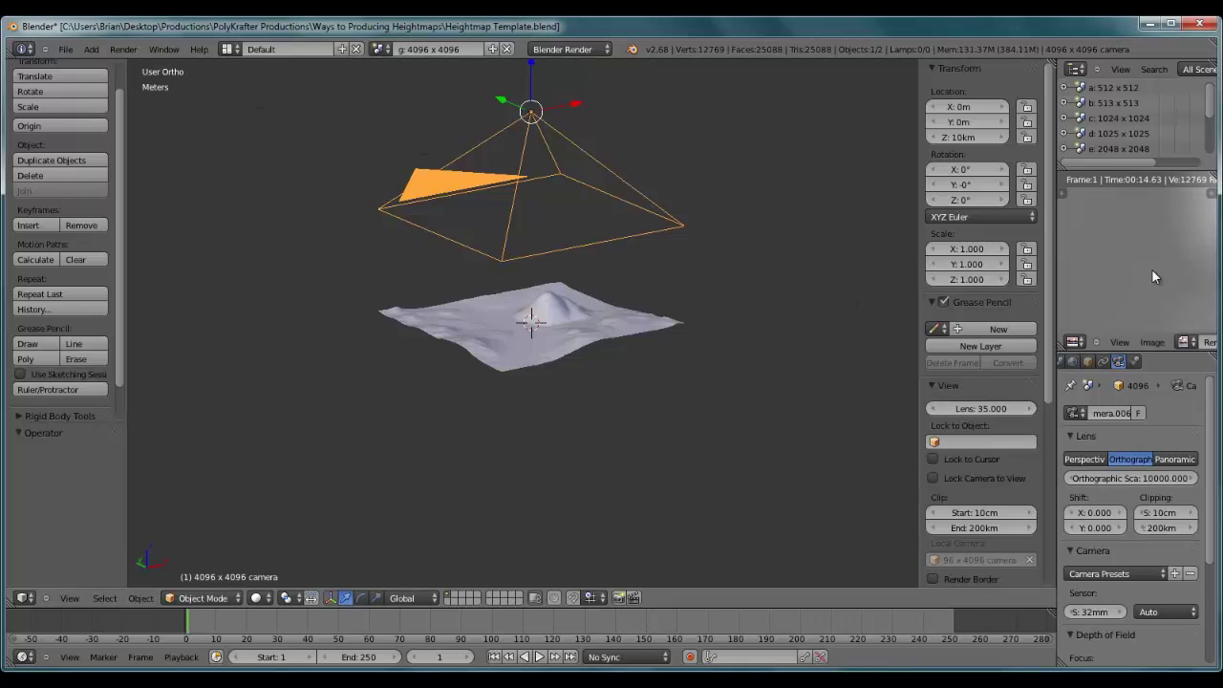
- Review the terrain mesh, the camera's lens settings and the render resolution, and bring the whole rendered heightmap into view
right_click(602, 338)
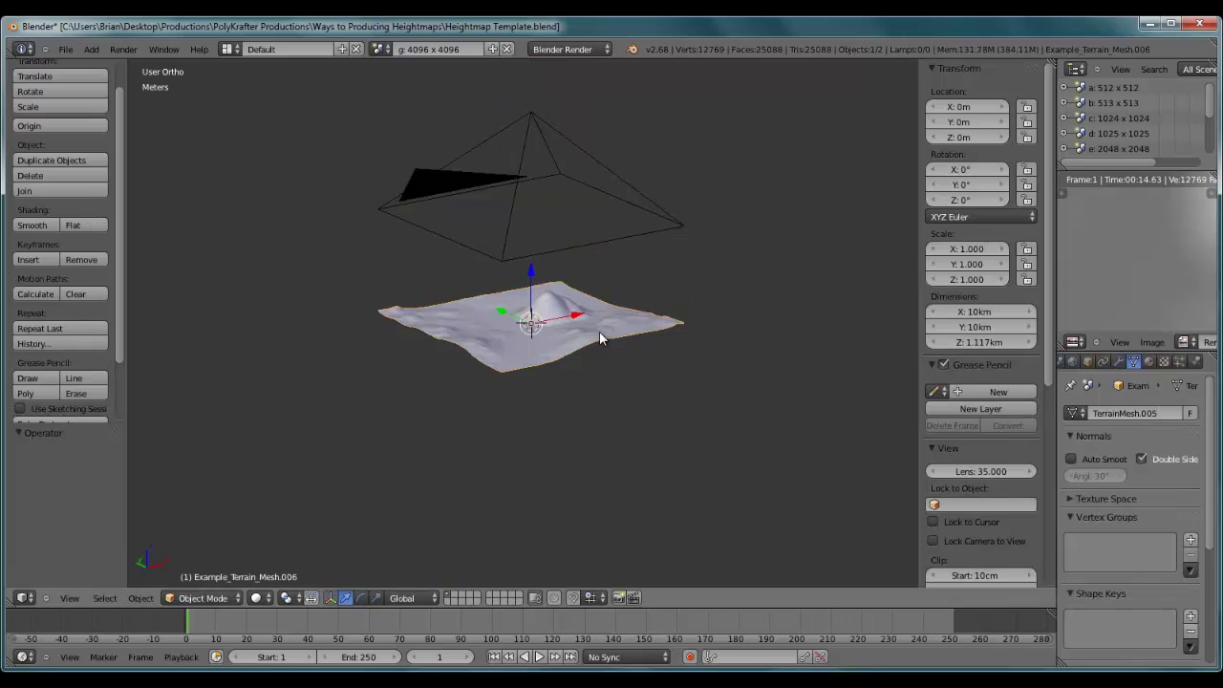
right_click(595, 244)
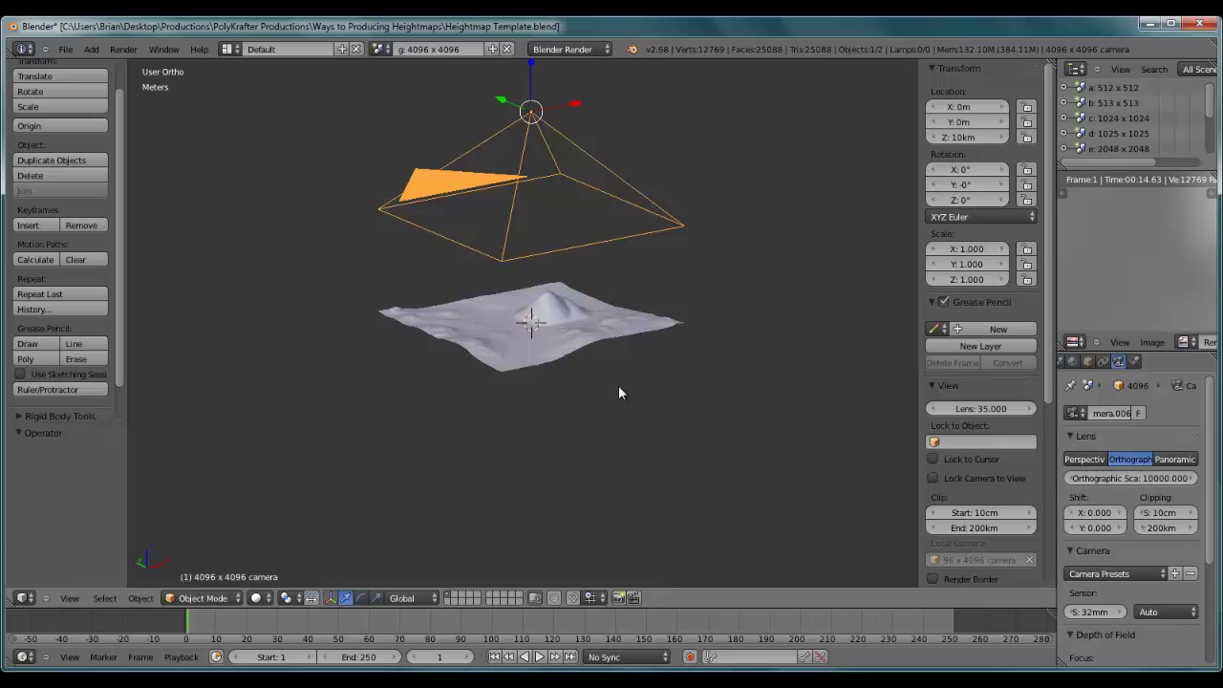
click(1104, 360)
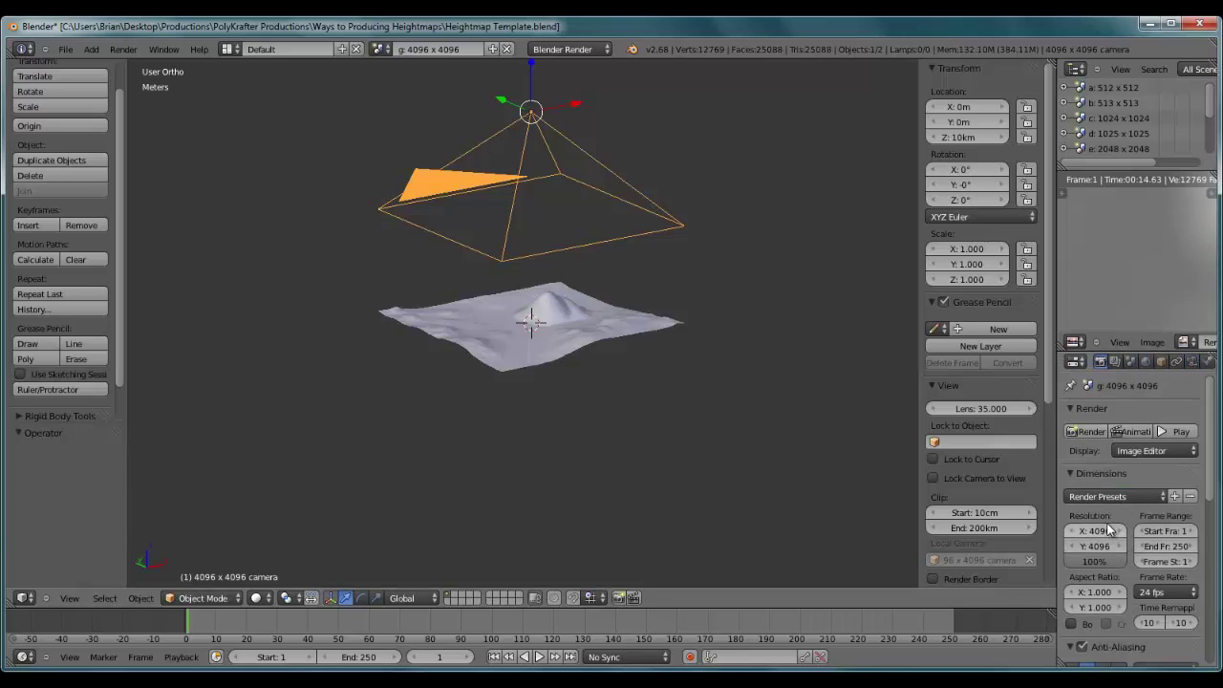
scroll(1176, 358, right, 2)
click(1145, 360)
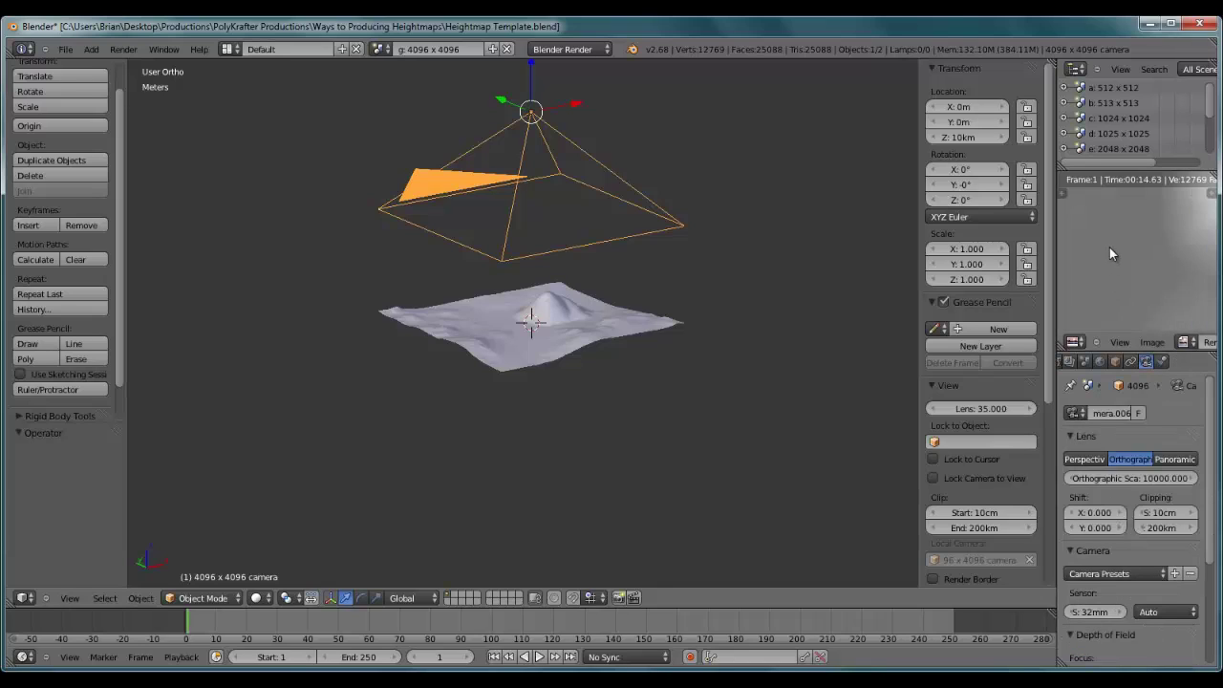
scroll(1110, 244, down, 3)
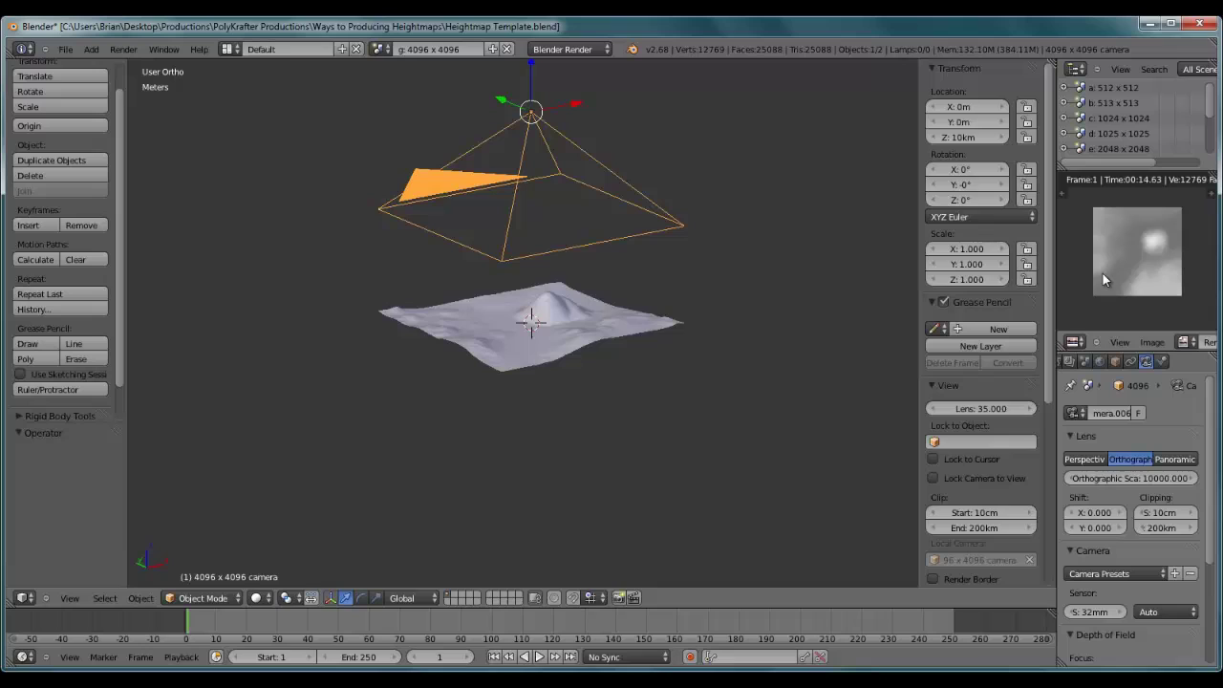
- Set the terrain mesh's X dimension to 8 km
right_click(583, 338)
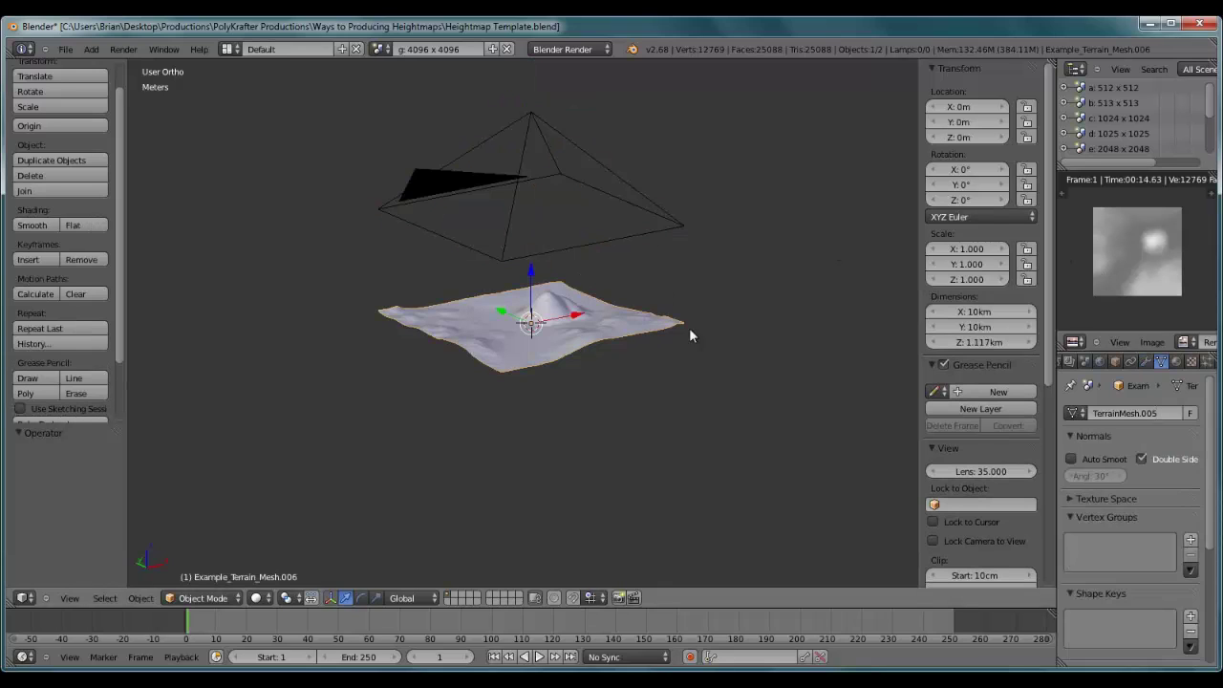
click(975, 309)
text(8)
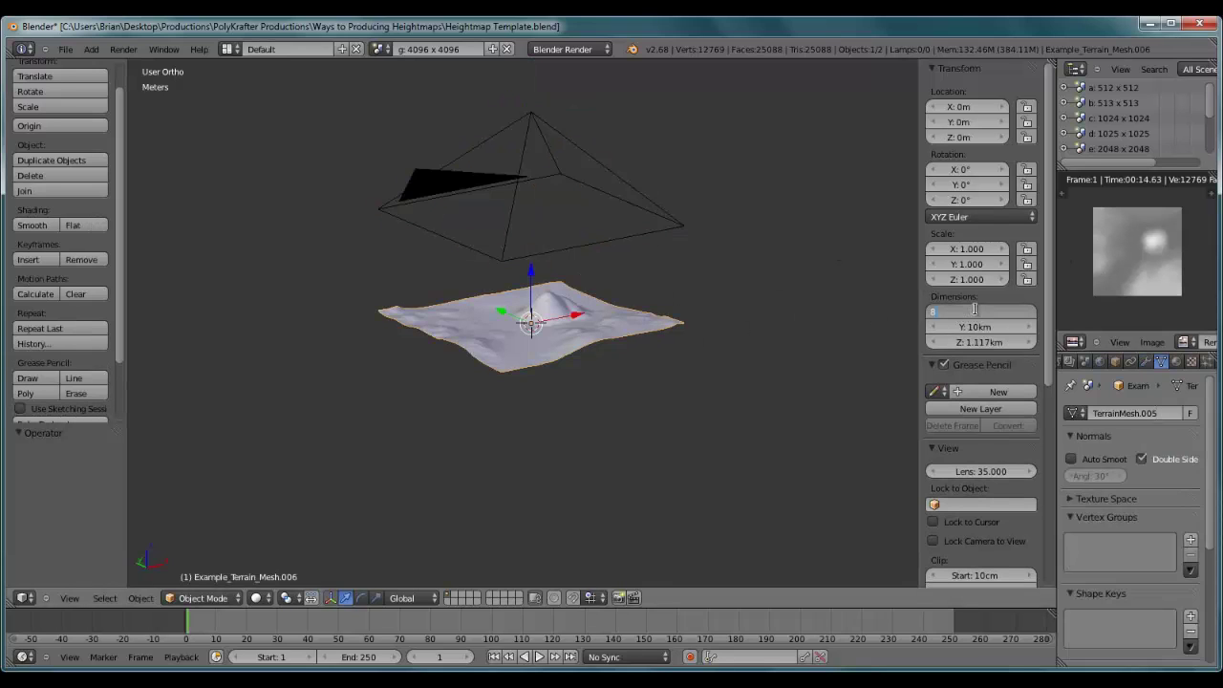
key(Return)
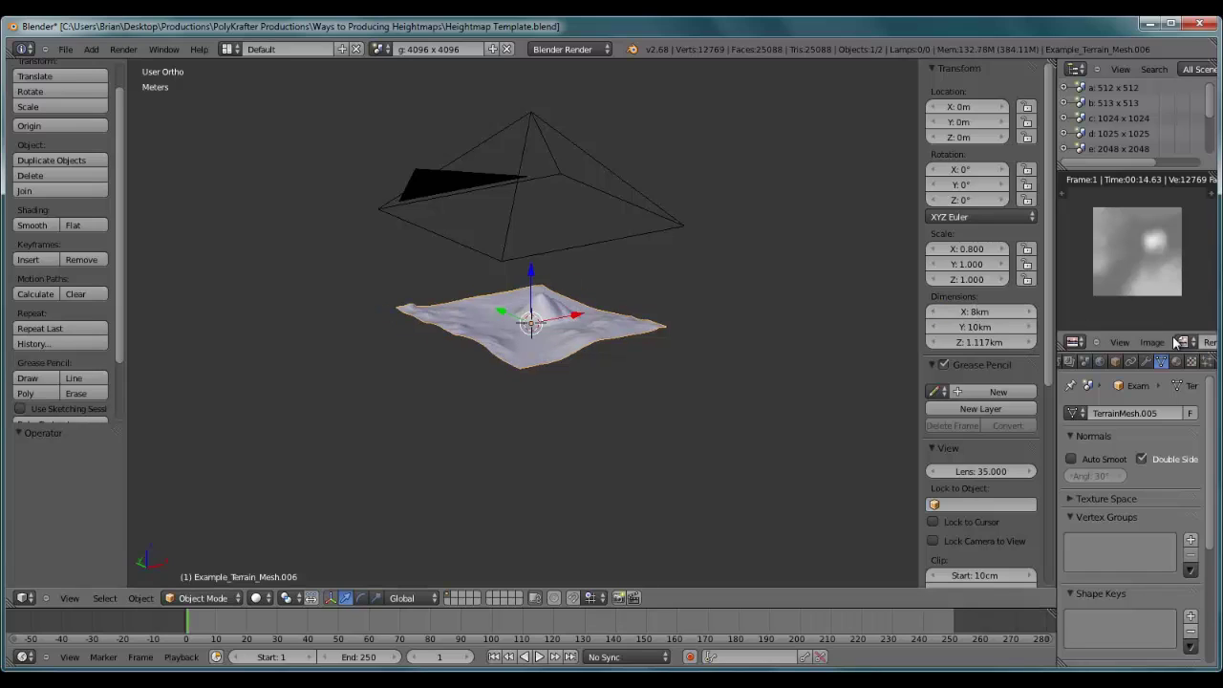
- Switch the render result to Slot 2 and render an image of the narrowed terrain
scroll(1172, 341, down, 5)
scroll(1174, 341, down, 2)
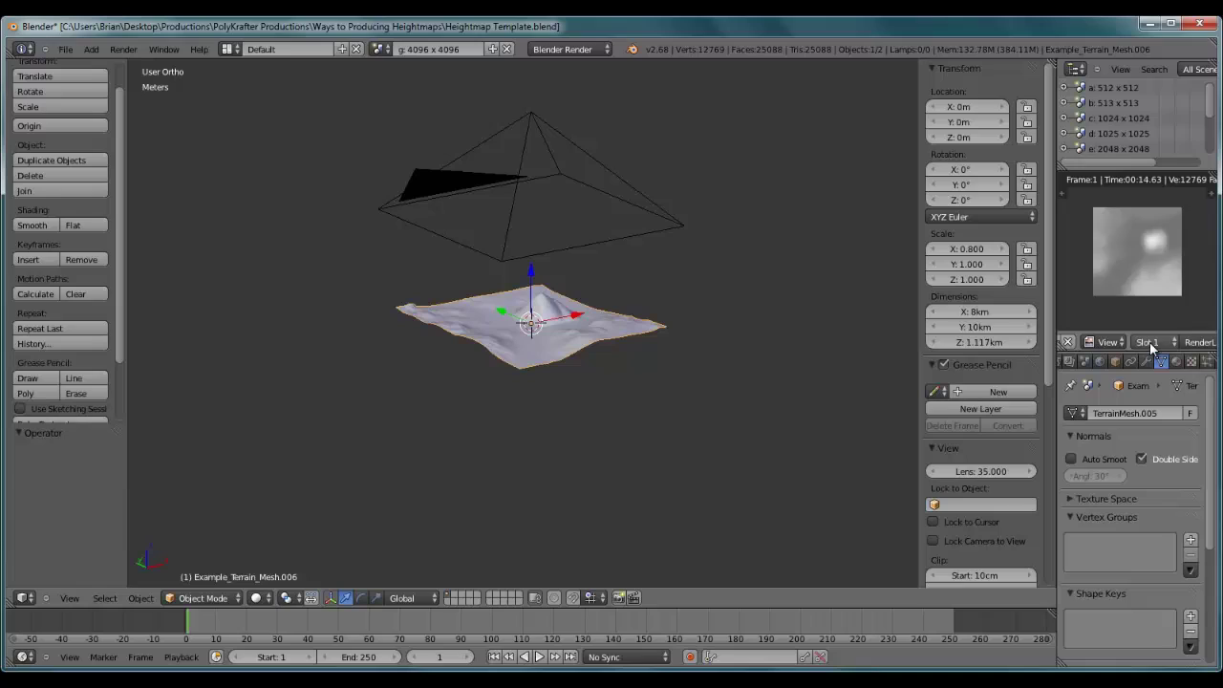
click(1151, 341)
click(1150, 308)
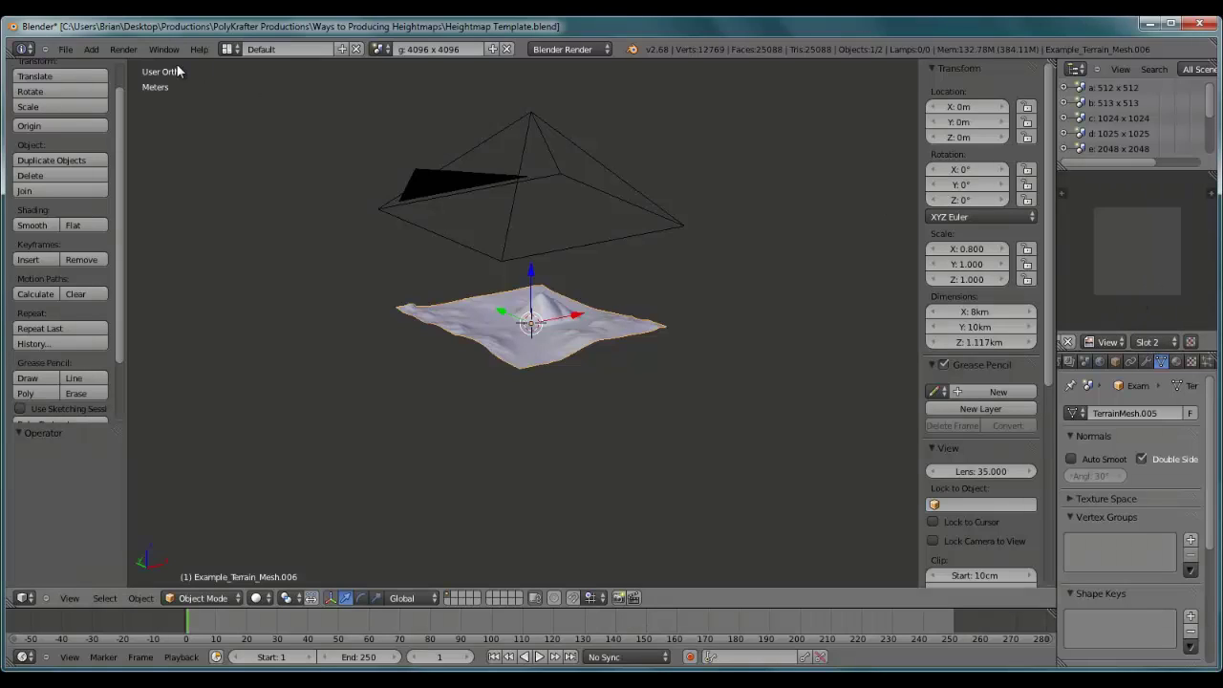
click(123, 49)
click(220, 64)
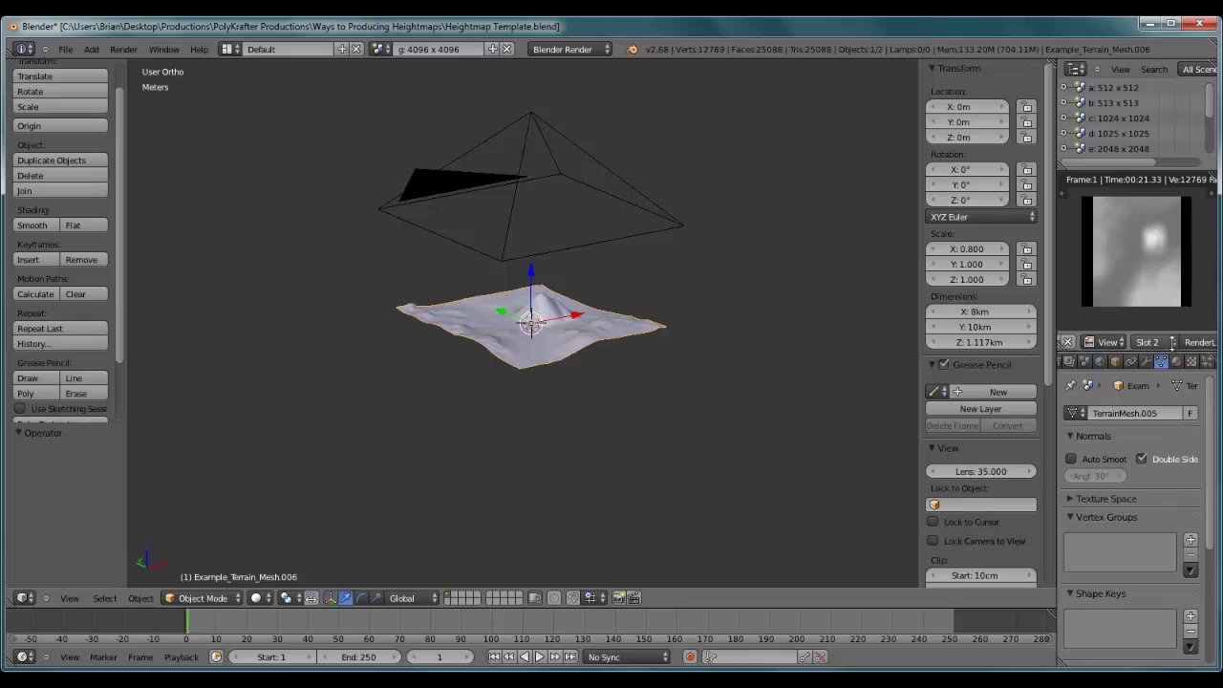
- Compare the terrain mesh's dimensions with the camera's orthographic scale and the scene's render resolution
right_click(550, 251)
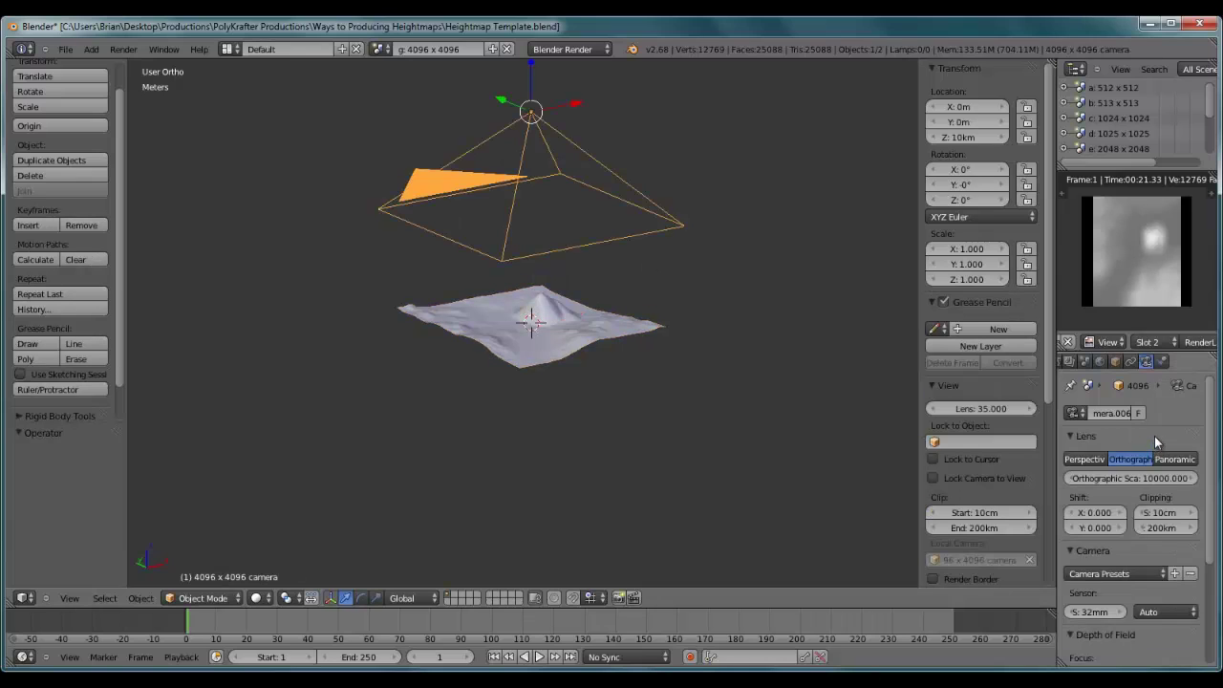
right_click(598, 332)
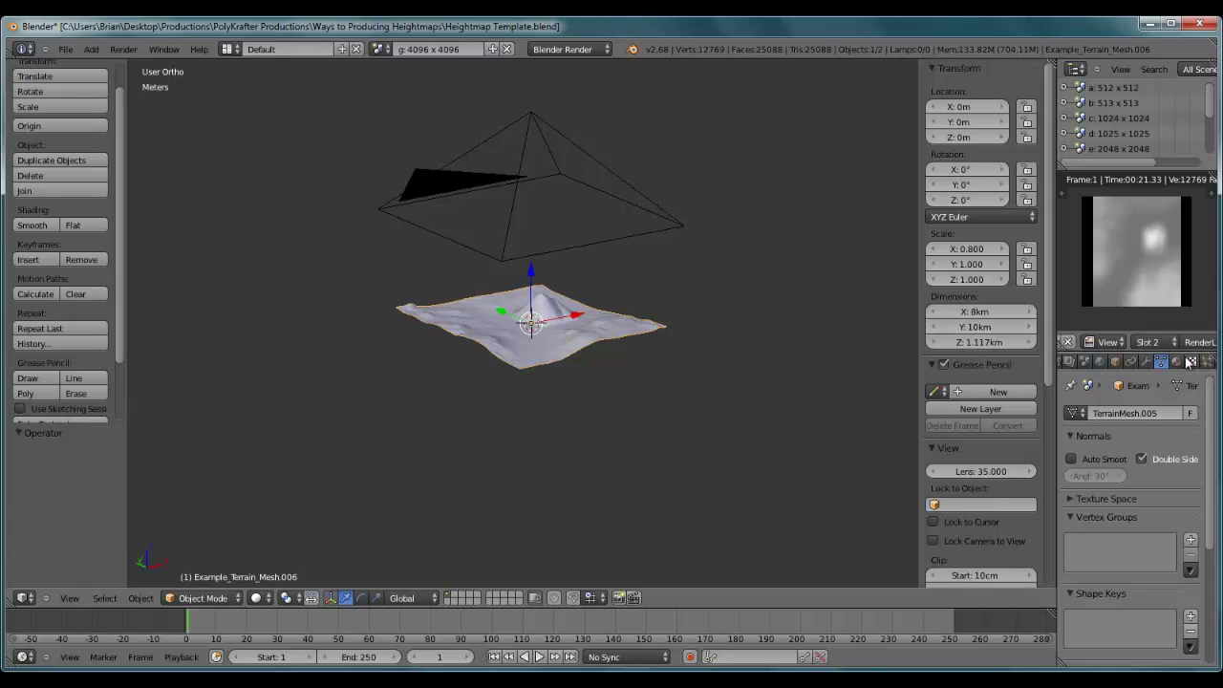
right_click(582, 242)
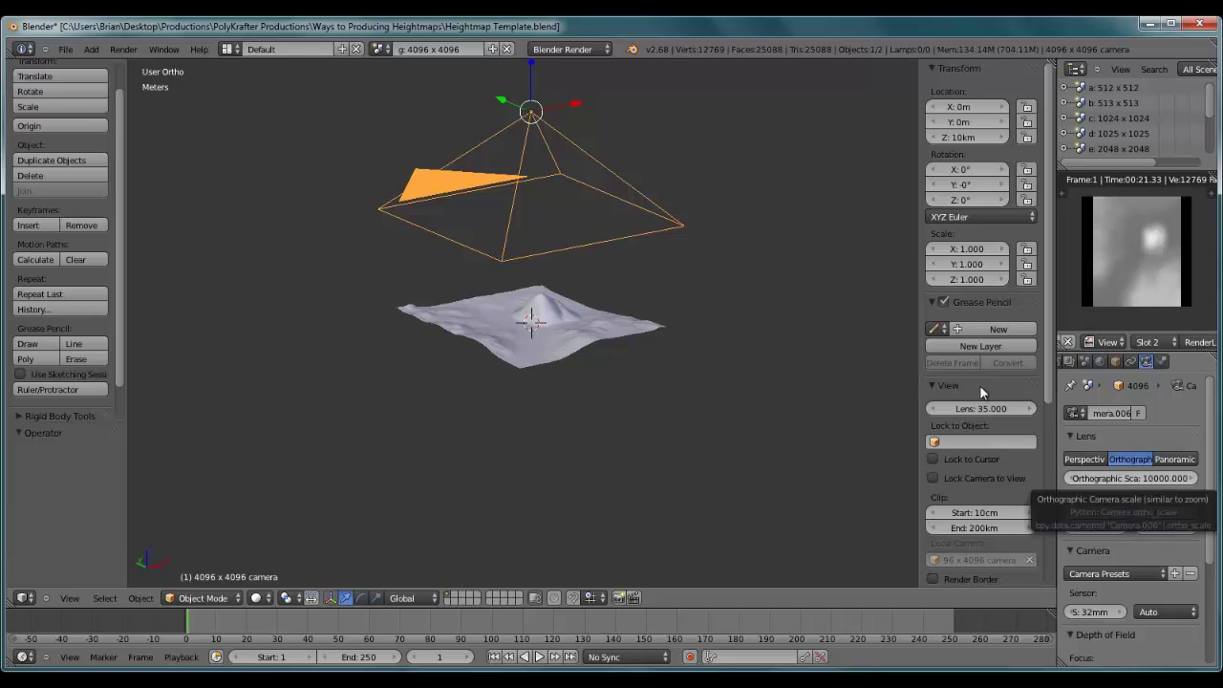
right_click(577, 325)
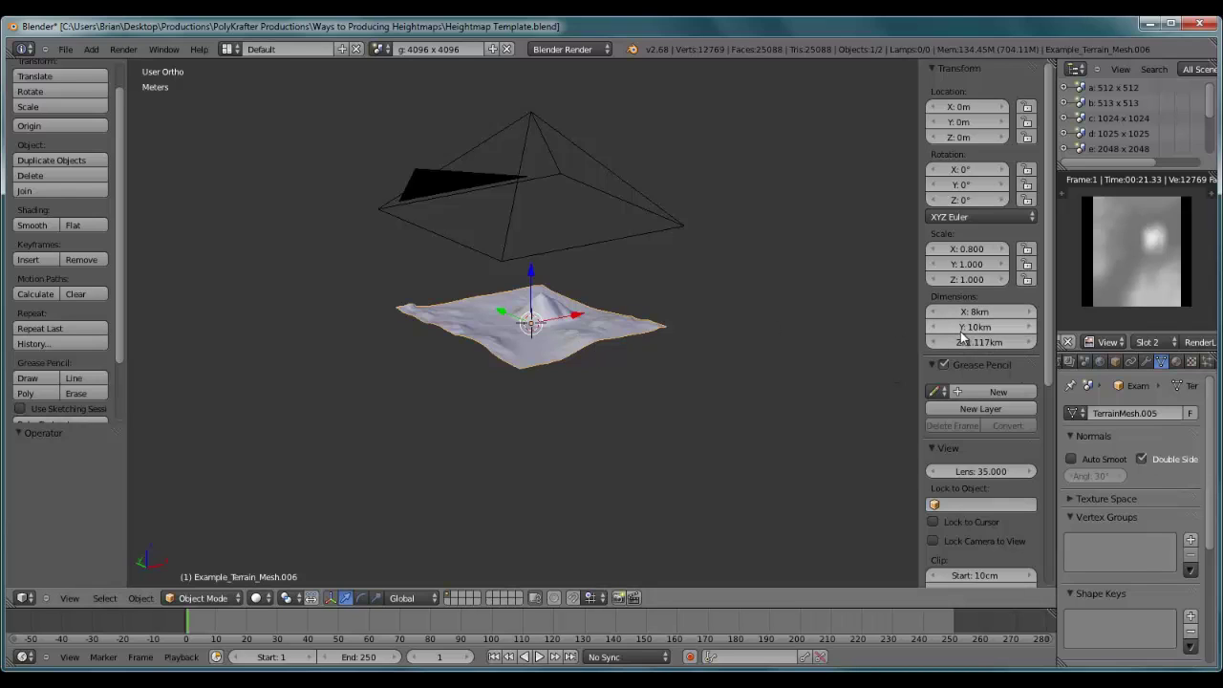
right_click(633, 237)
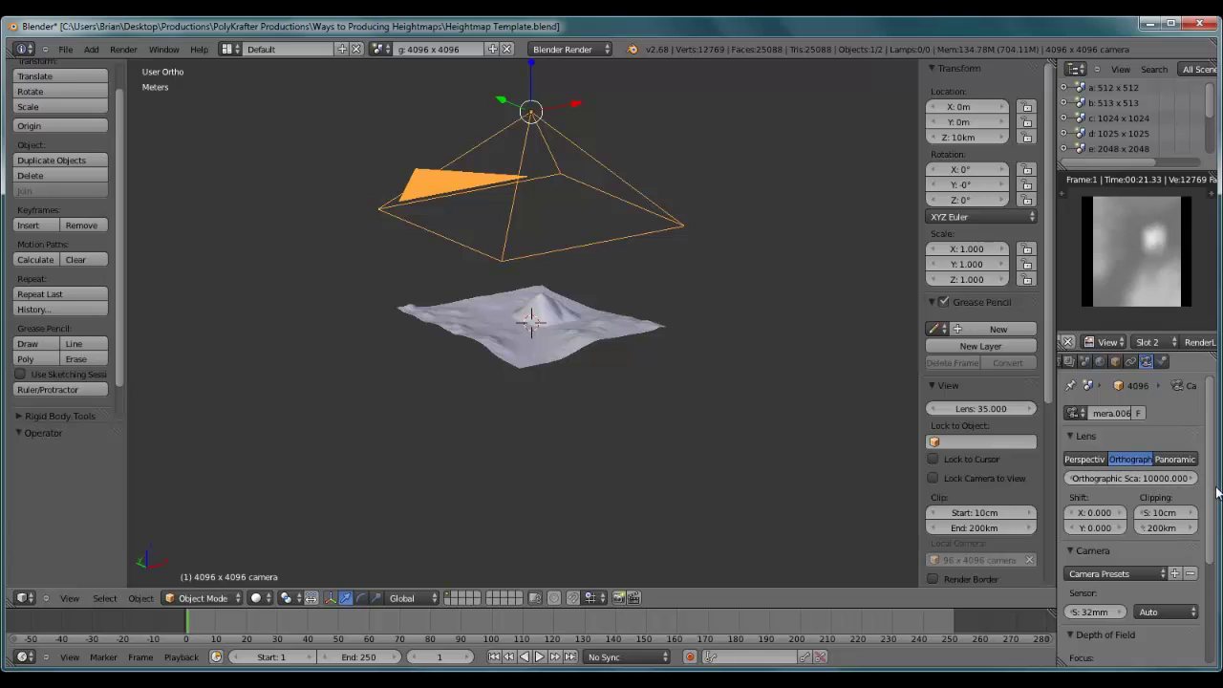
scroll(1142, 363, left, 3)
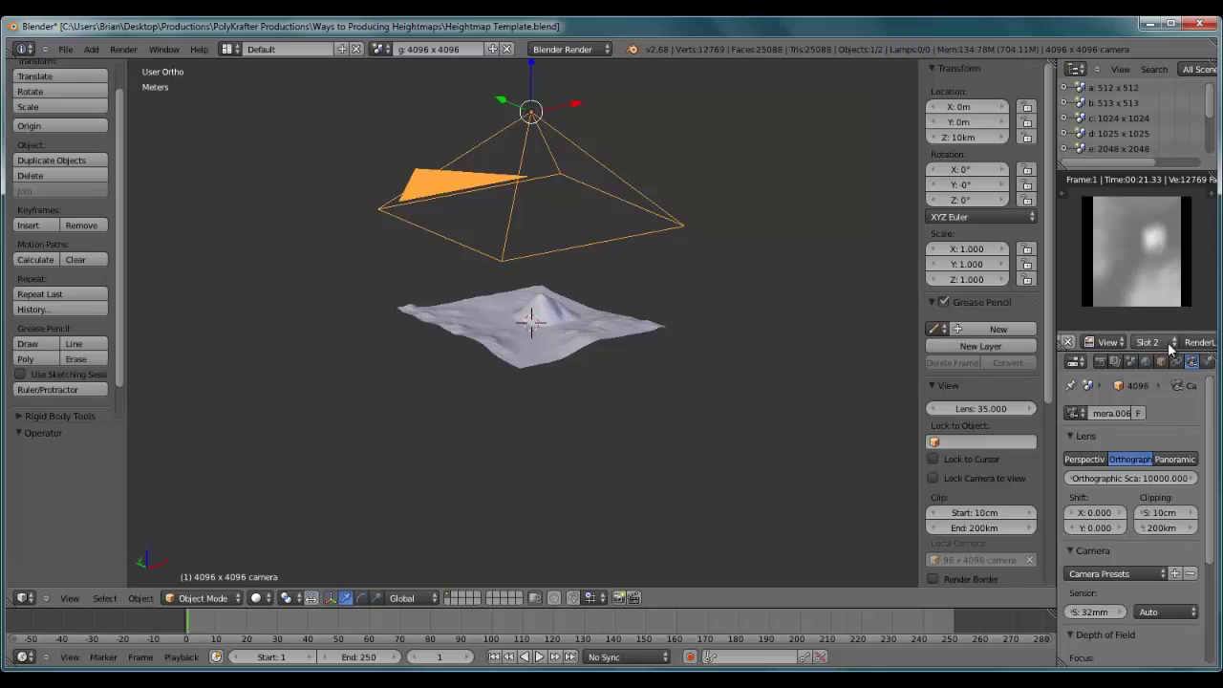
click(1101, 361)
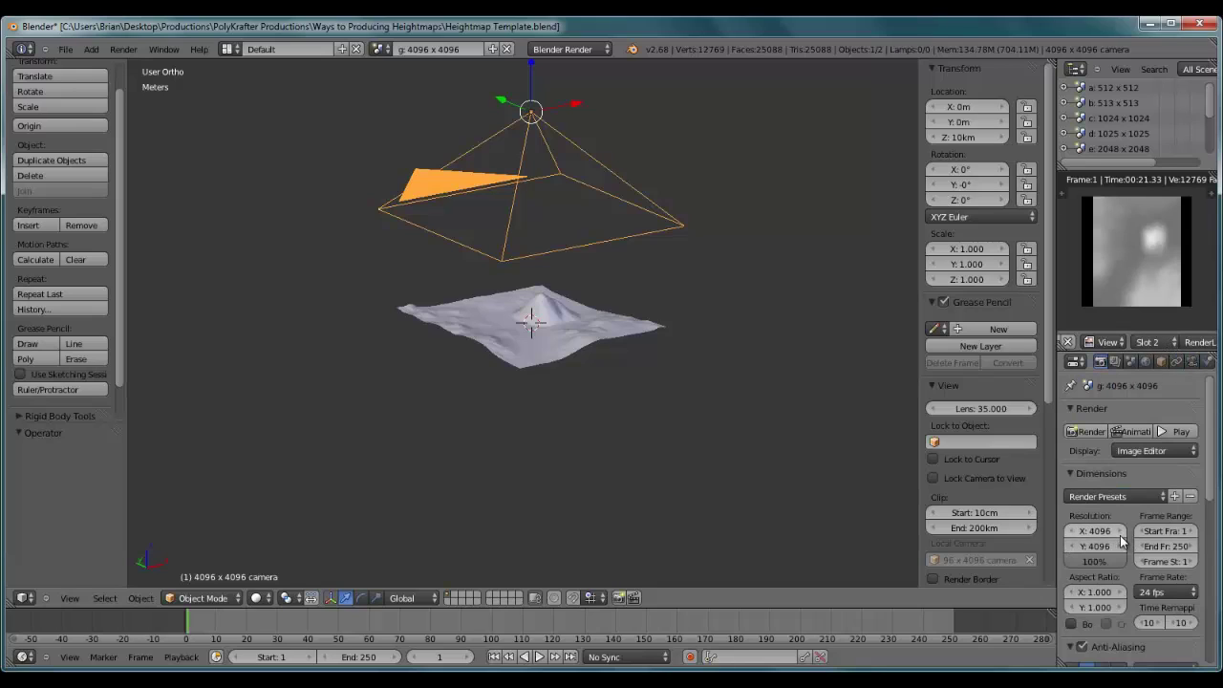
right_click(547, 317)
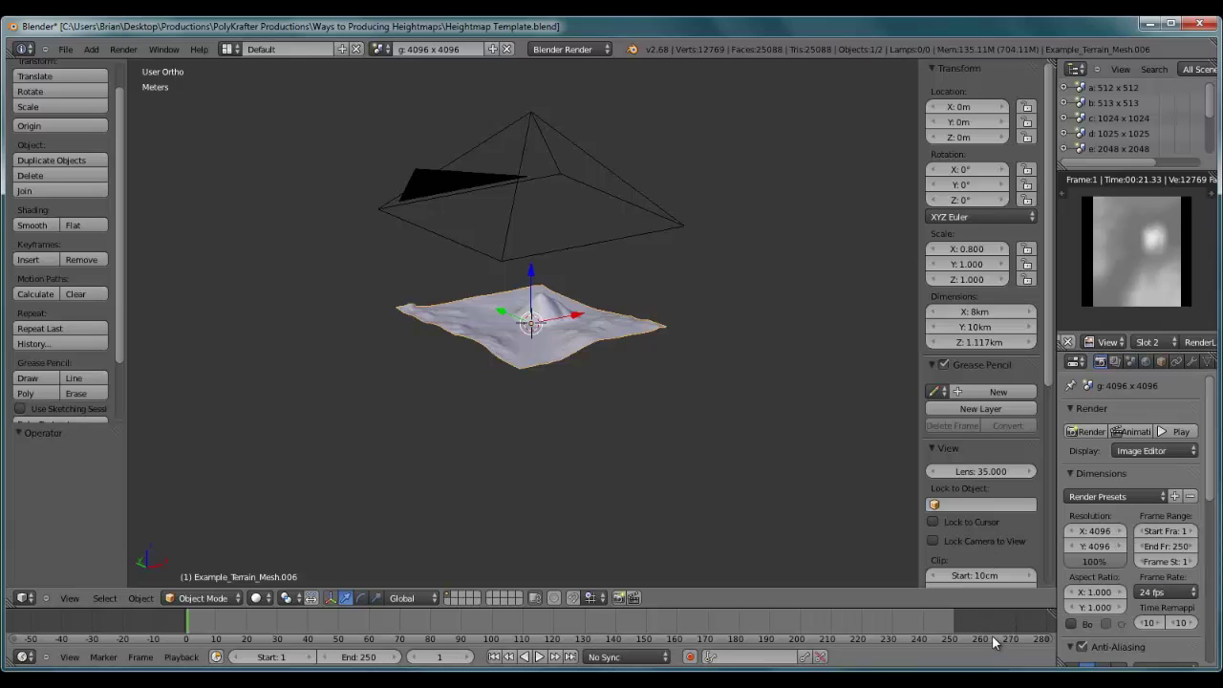
- Switch to Calculator, work out 80 percent of 4096 and copy the result
click(965, 667)
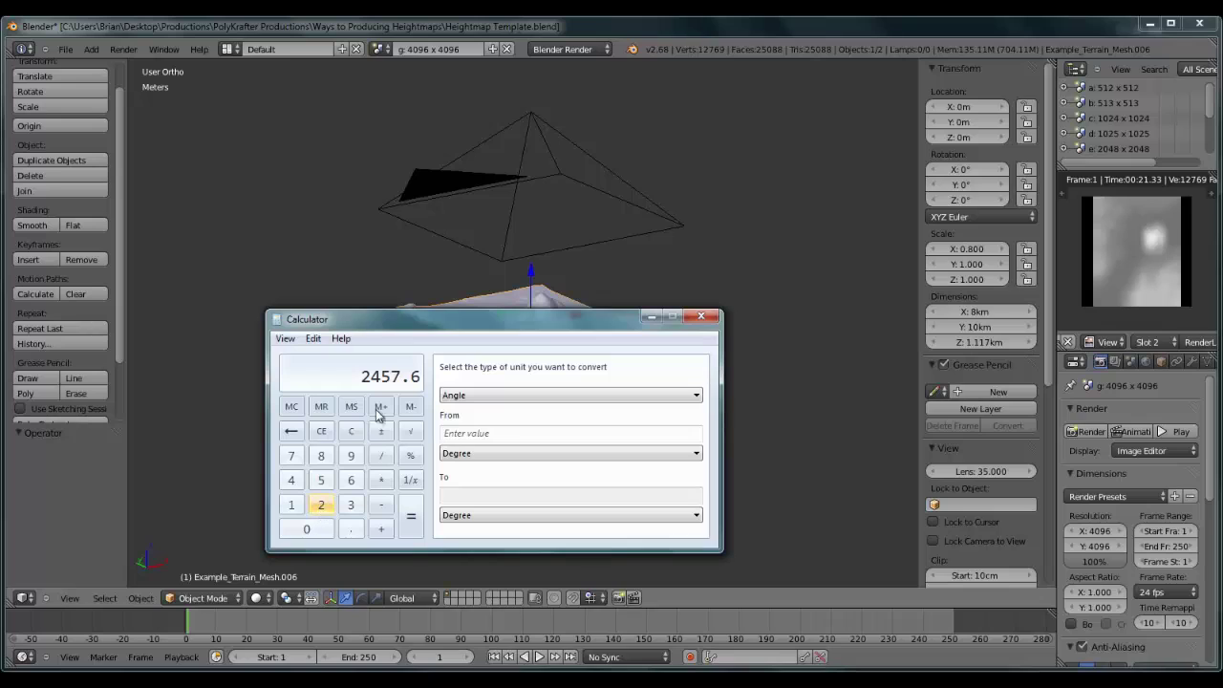
click(293, 480)
click(308, 528)
click(350, 458)
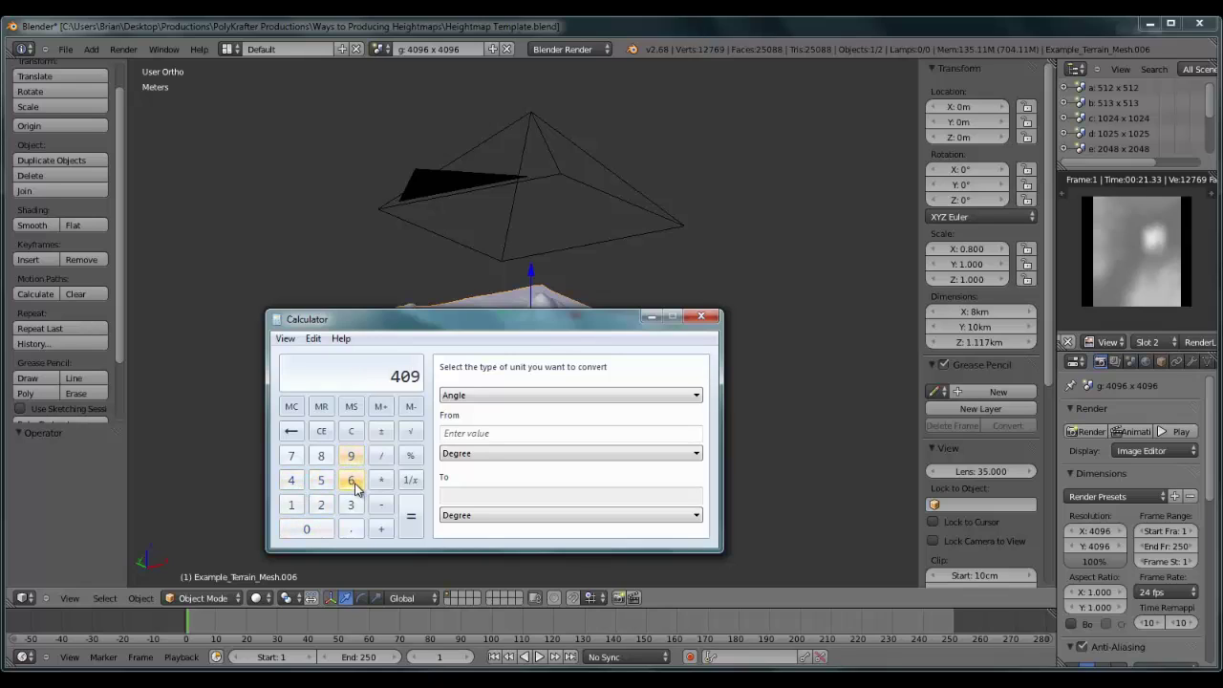
click(353, 480)
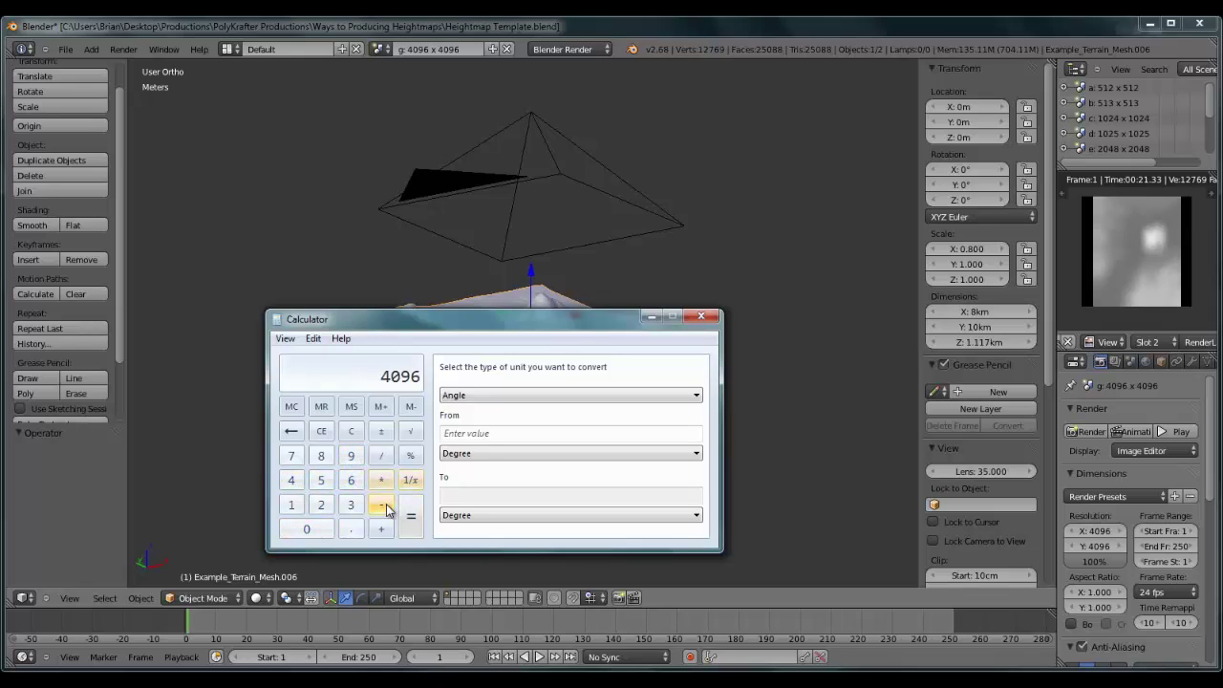
click(384, 506)
click(323, 456)
click(315, 531)
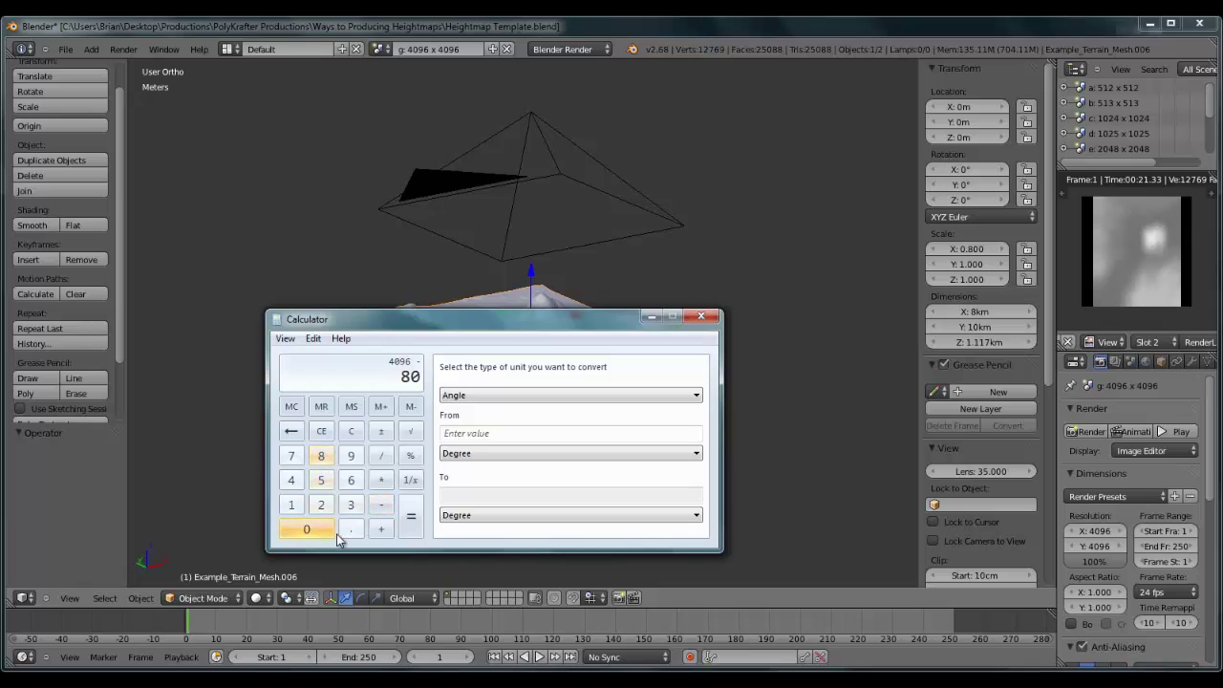
click(410, 456)
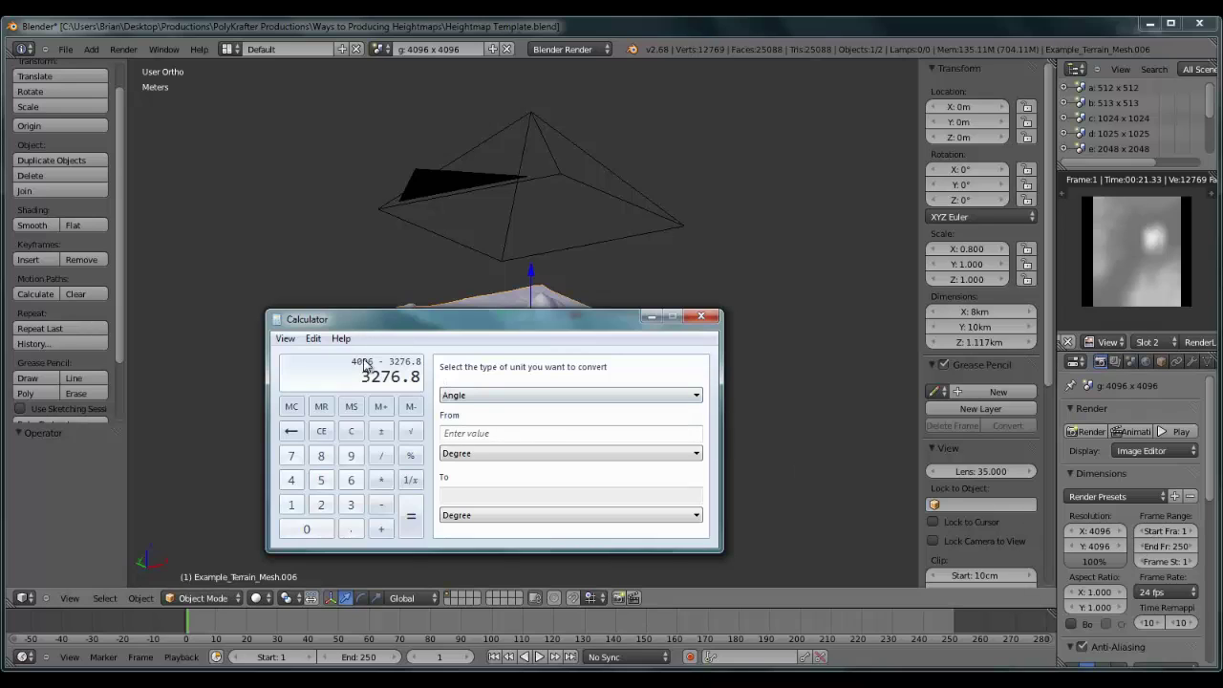
click(314, 338)
click(329, 356)
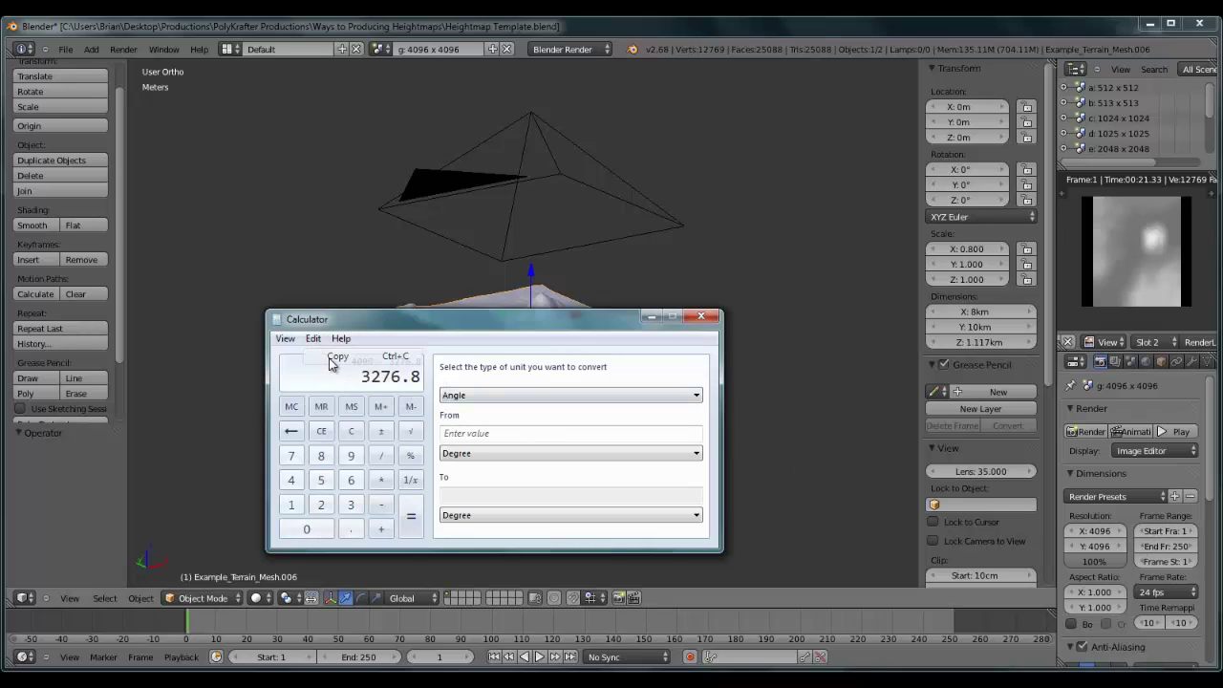
click(651, 316)
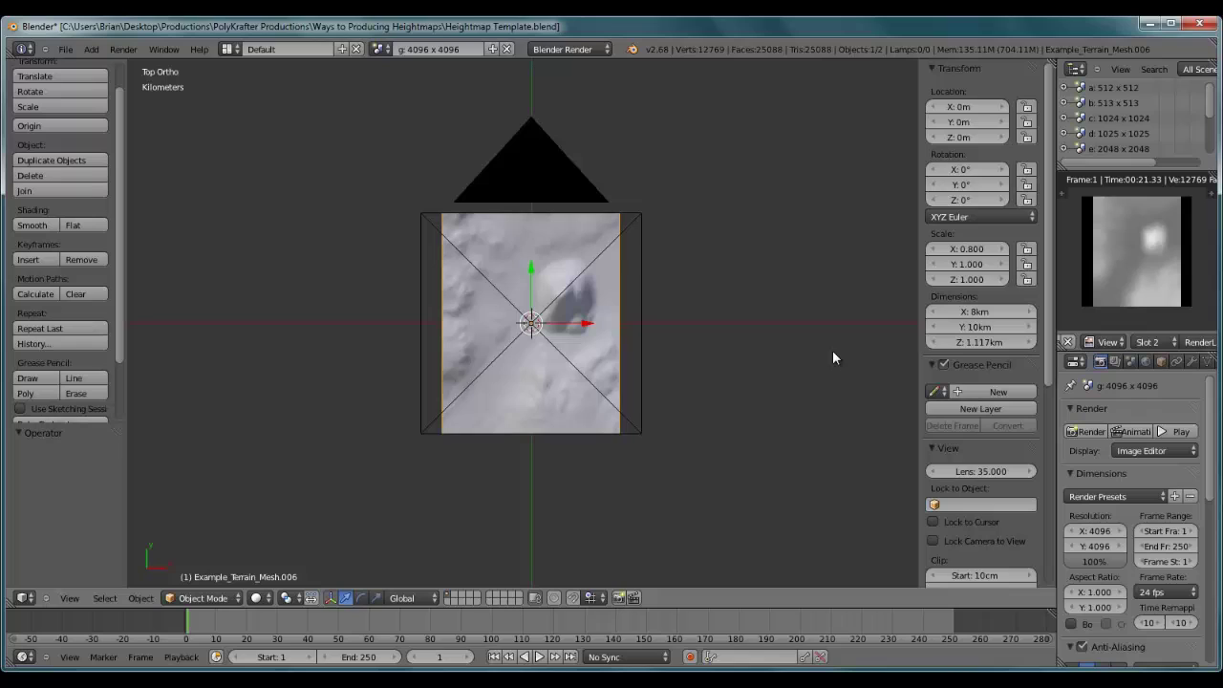
- Set the render's X resolution to 3276.8 so the camera frame matches the terrain's proportions in the top view
scroll(710, 295, up, 2)
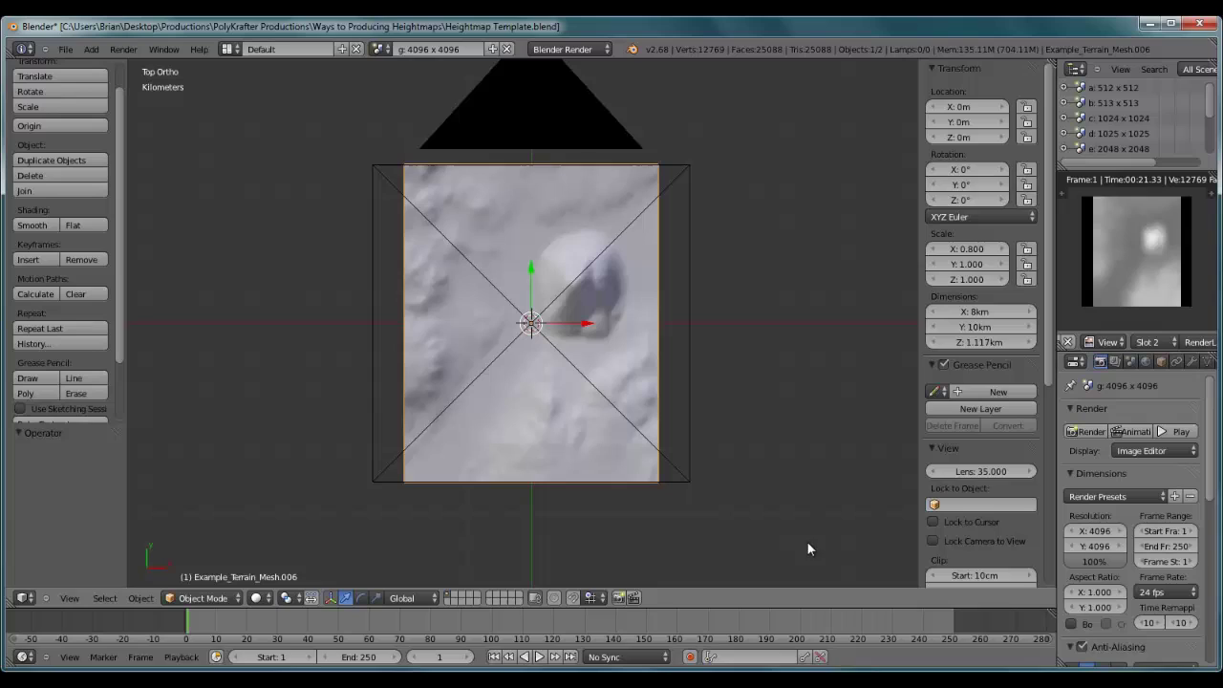
click(1108, 531)
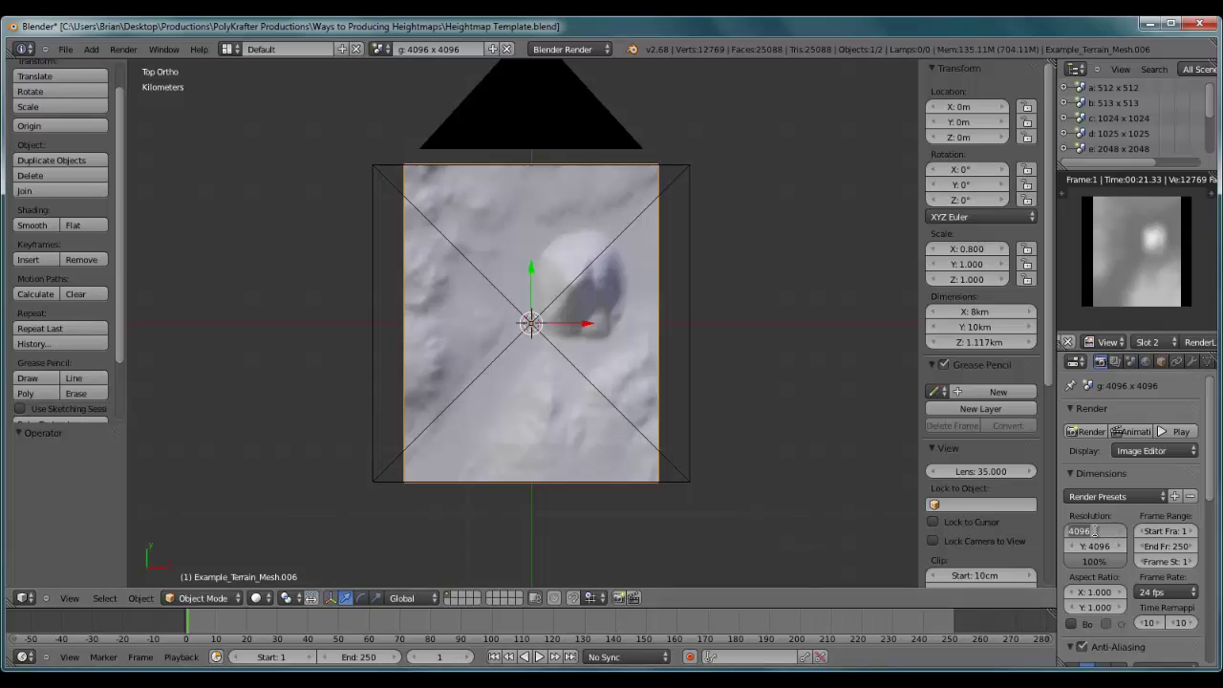
text(3276.8)
key(Return)
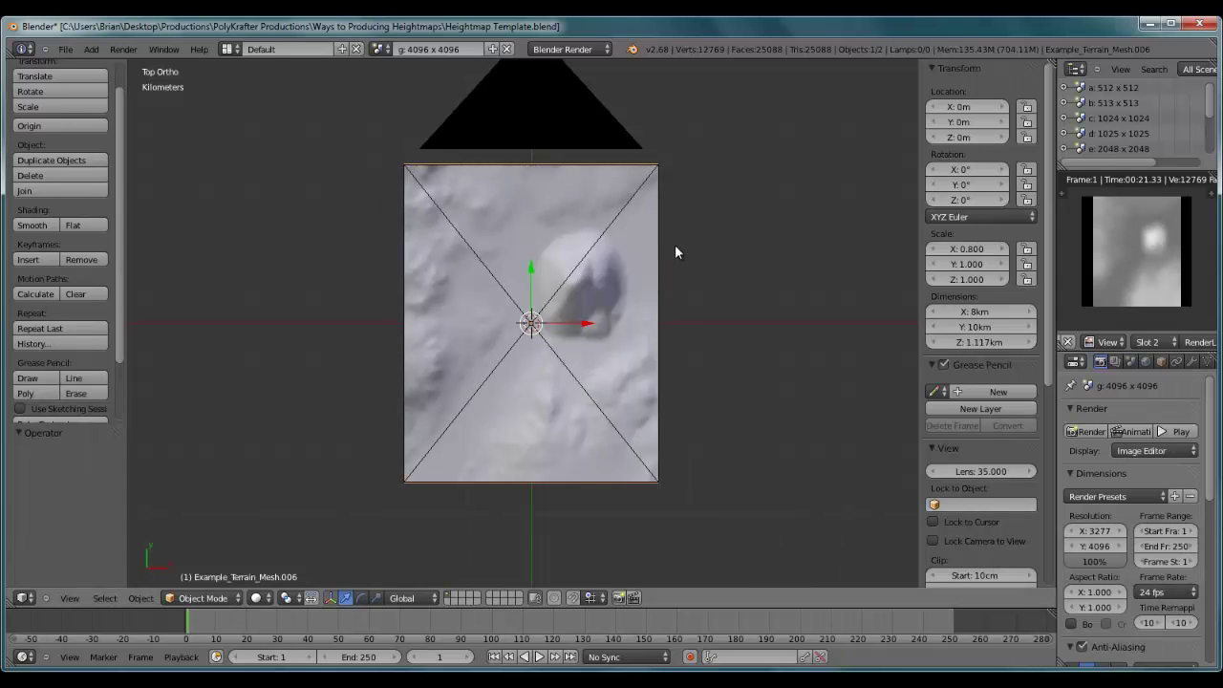
- Examine up close how the terrain's right edge lines up with the camera frame in the top view
scroll(675, 246, up, 6)
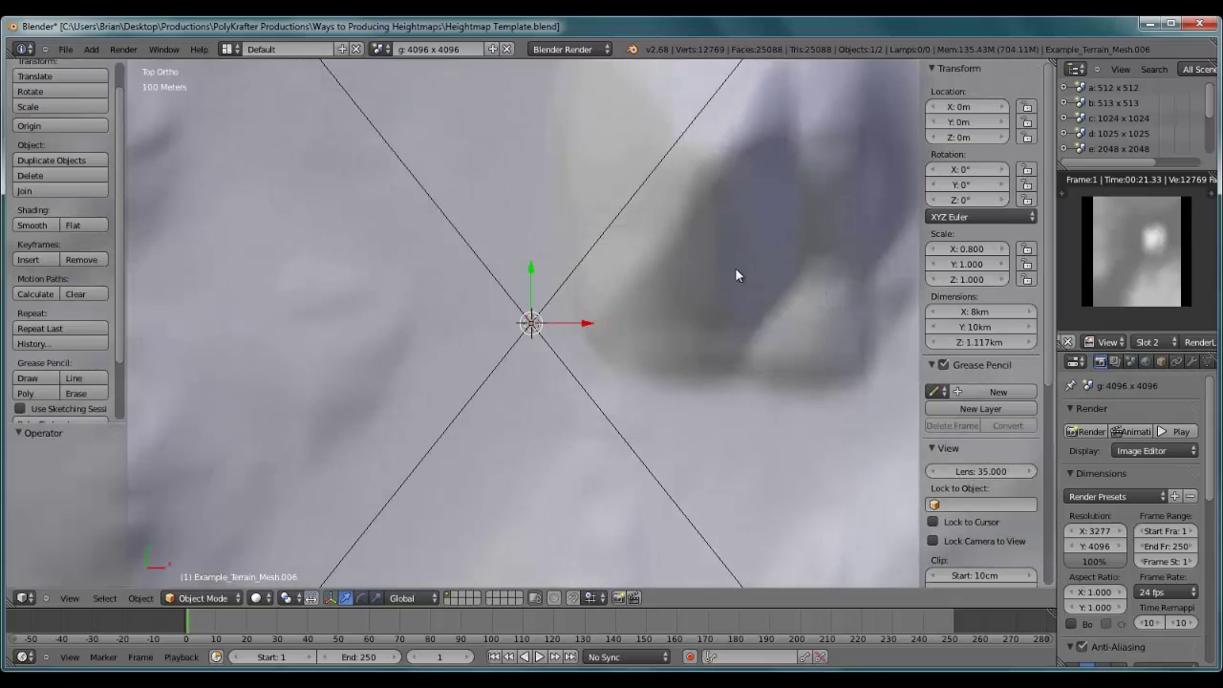
shift+middle_drag(736, 274, 396, 262)
scroll(513, 265, up, 6)
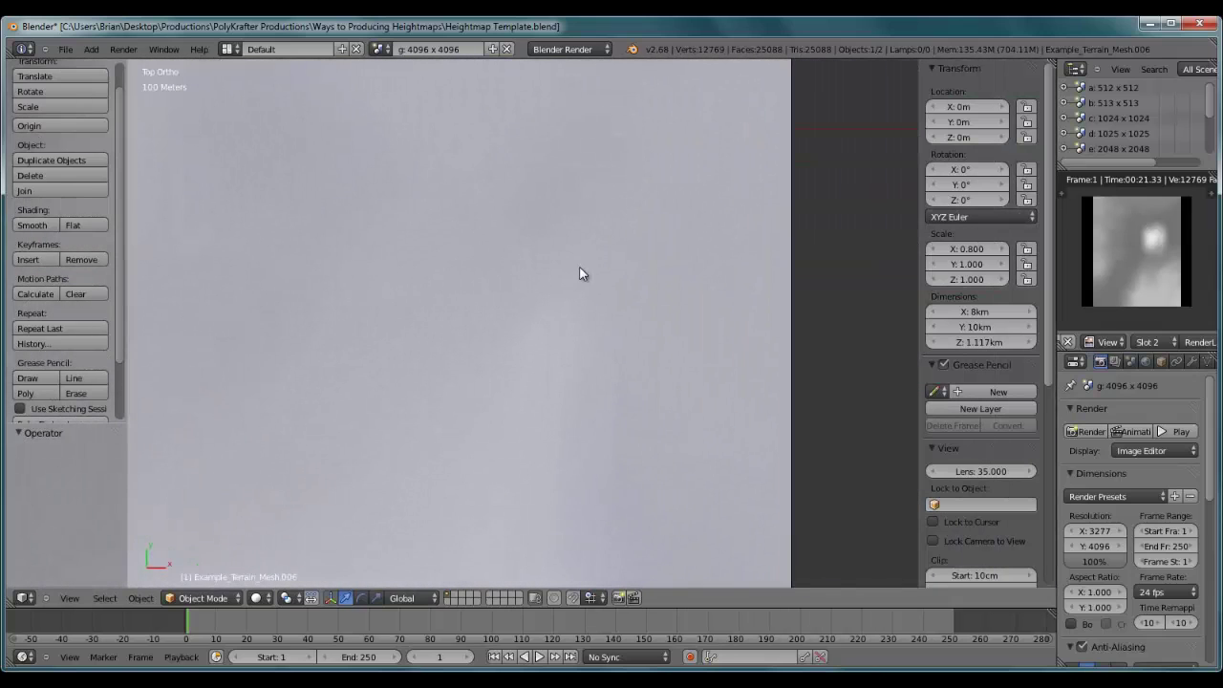
scroll(579, 275, up, 4)
scroll(459, 284, down, 2)
shift+middle_drag(603, 273, 657, 280)
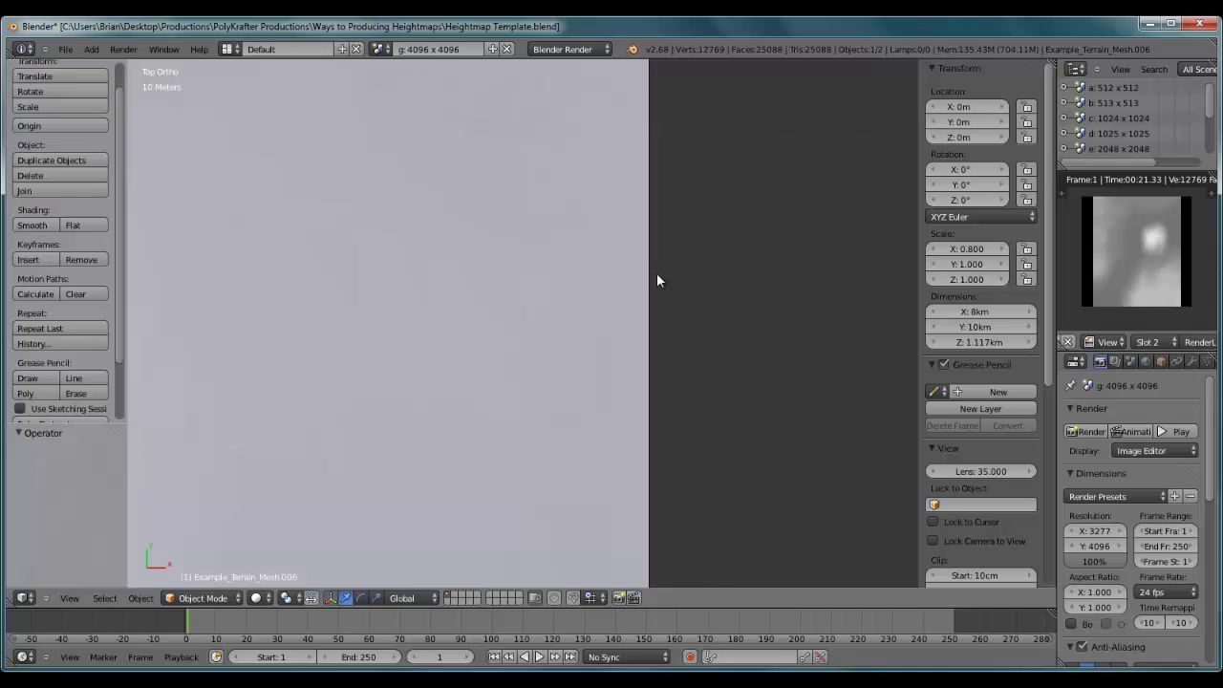
scroll(661, 280, up, 5)
scroll(420, 300, down, 7)
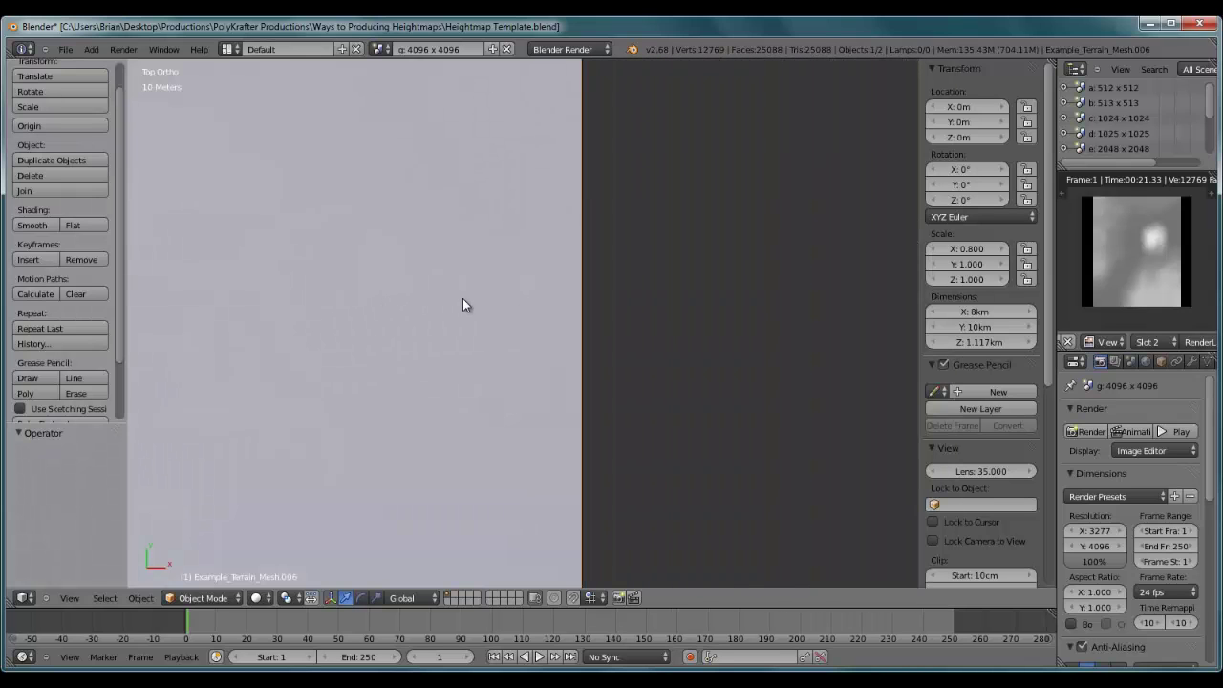
scroll(466, 296, down, 2)
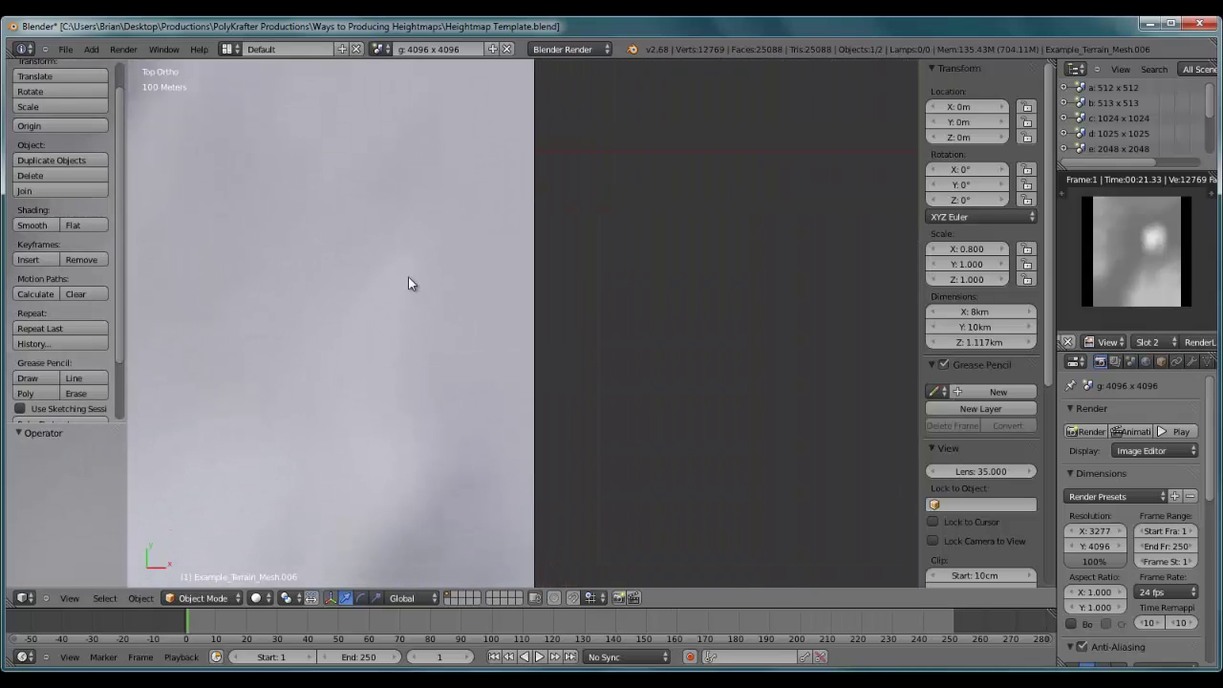
scroll(409, 277, down, 2)
shift+middle_drag(400, 271, 597, 301)
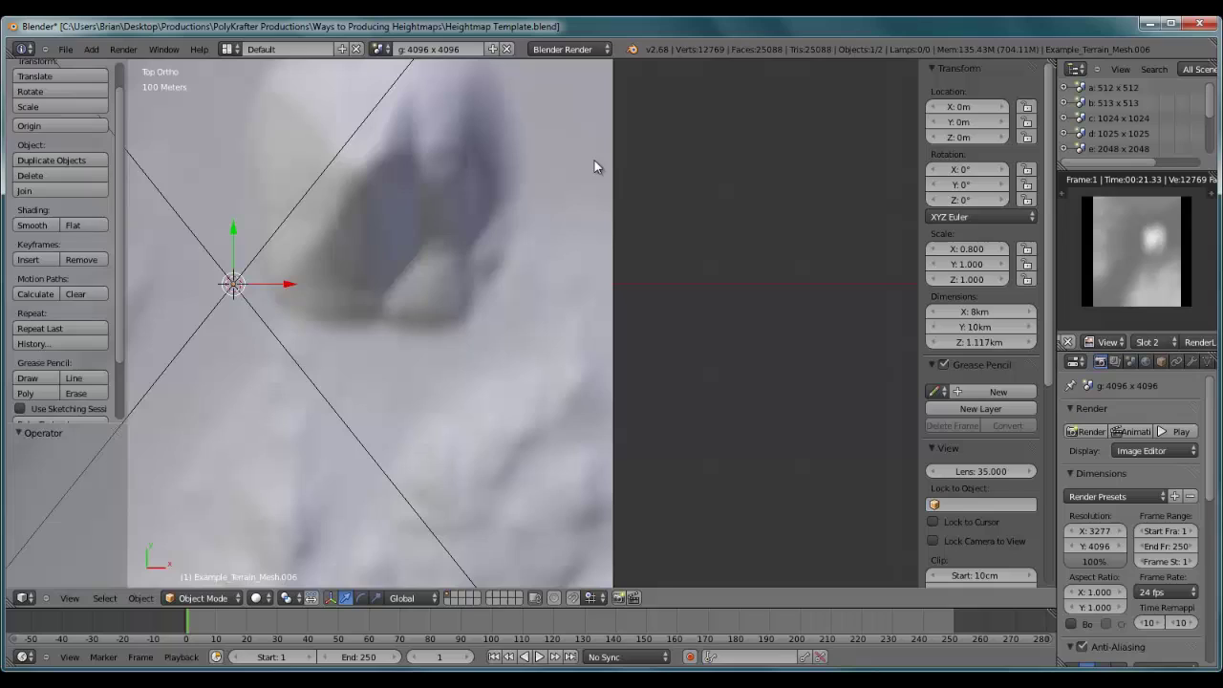
- Lower the render's X resolution to 3276 and check the terrain's right edge against the camera frame
click(1071, 531)
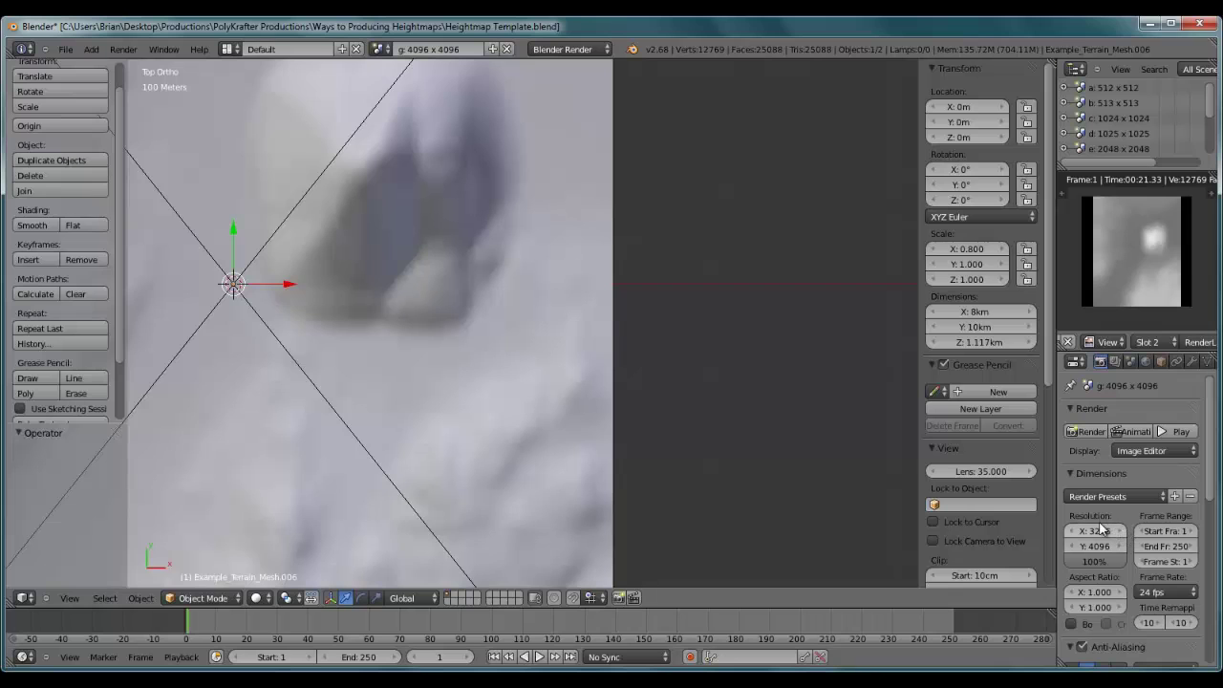
scroll(615, 259, up, 2)
scroll(615, 264, up, 2)
scroll(617, 260, down, 4)
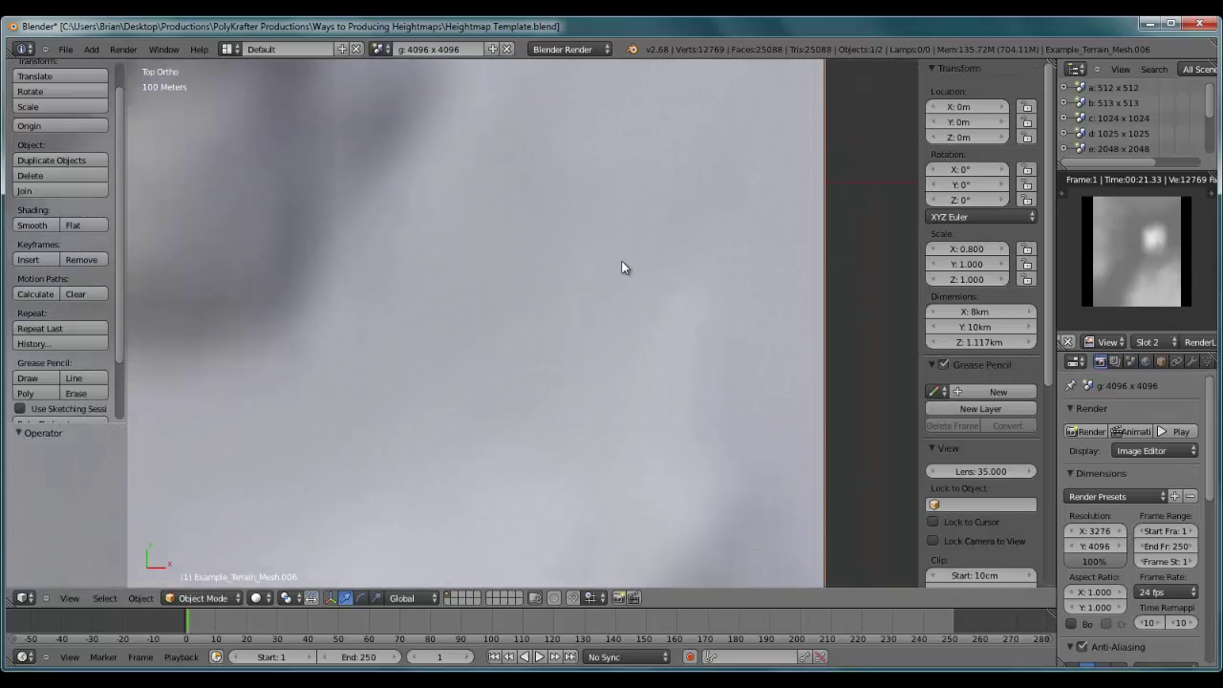
scroll(615, 256, down, 3)
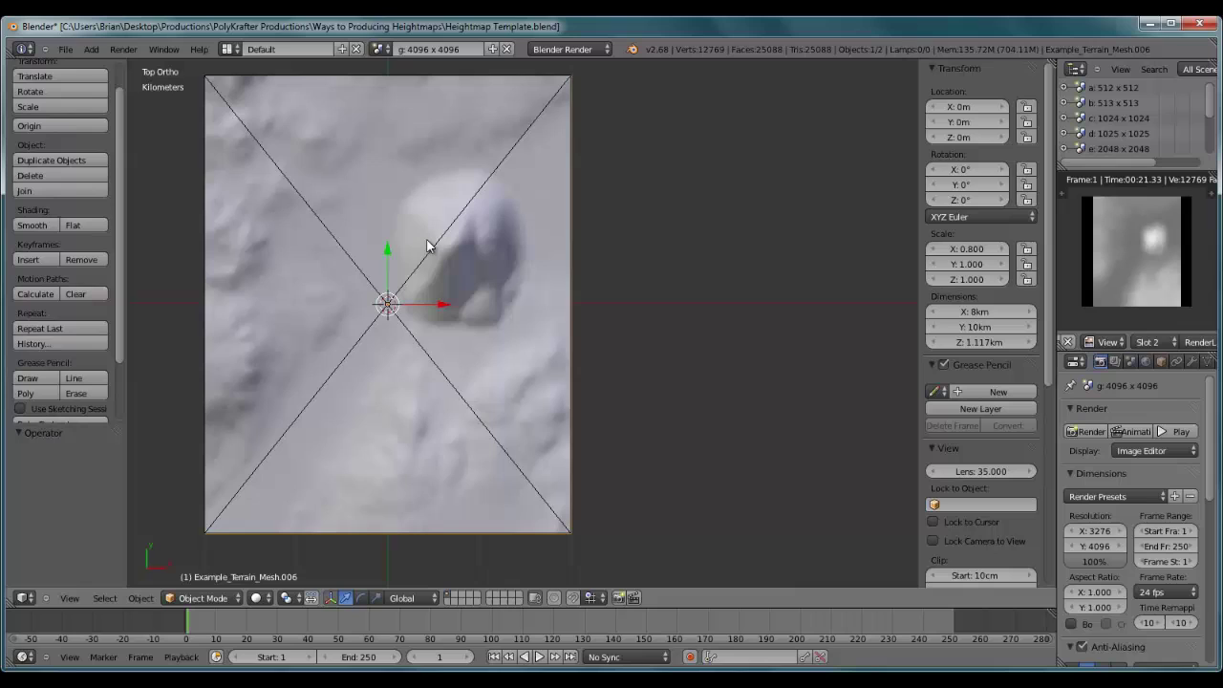
shift+middle_drag(405, 246, 516, 260)
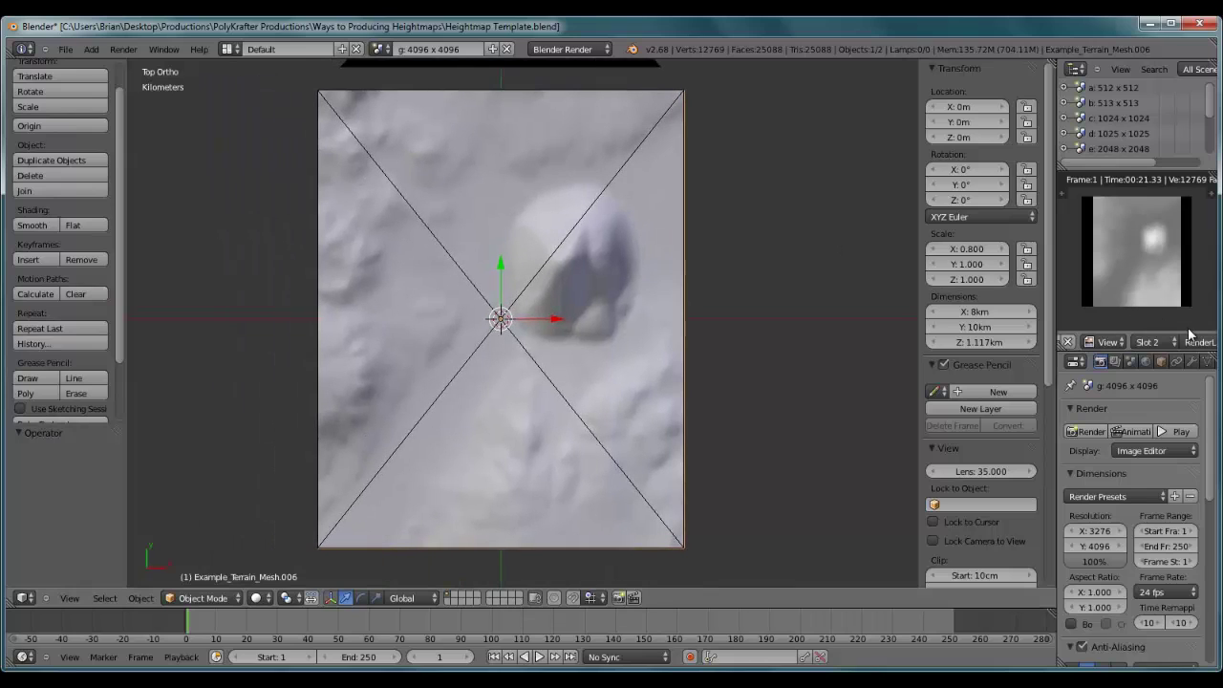
- Select render Slot 3 for the preview and render the heightmap image
click(1149, 341)
click(1148, 292)
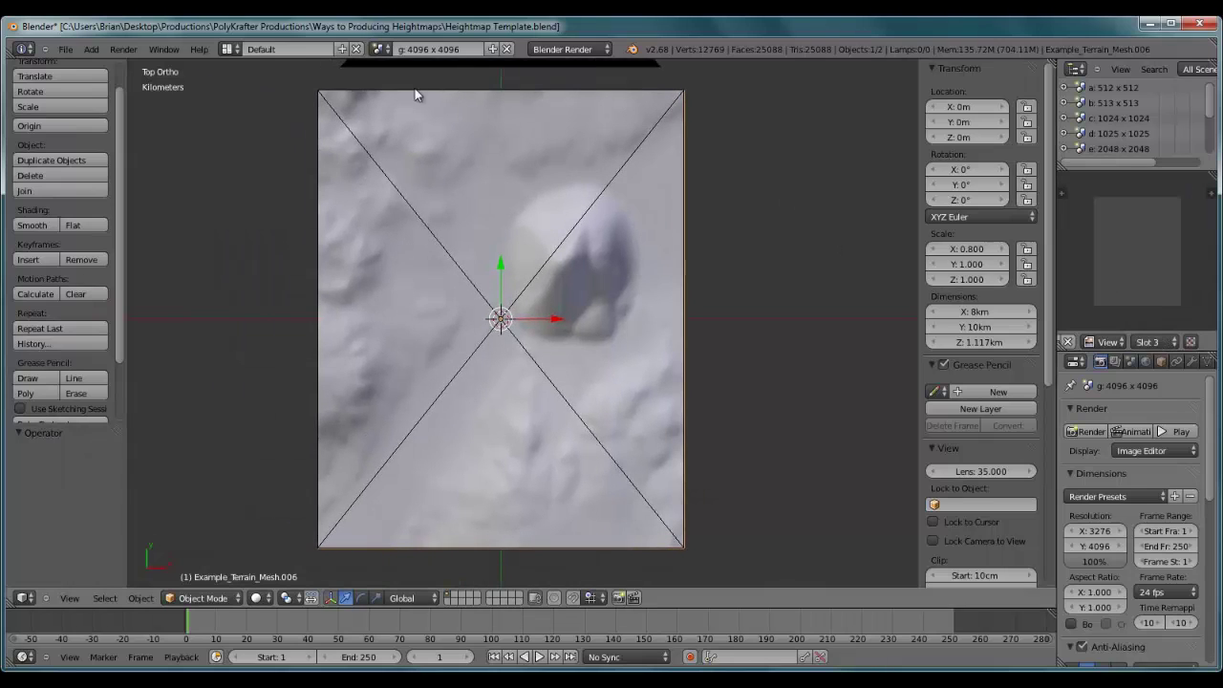
click(123, 49)
click(132, 64)
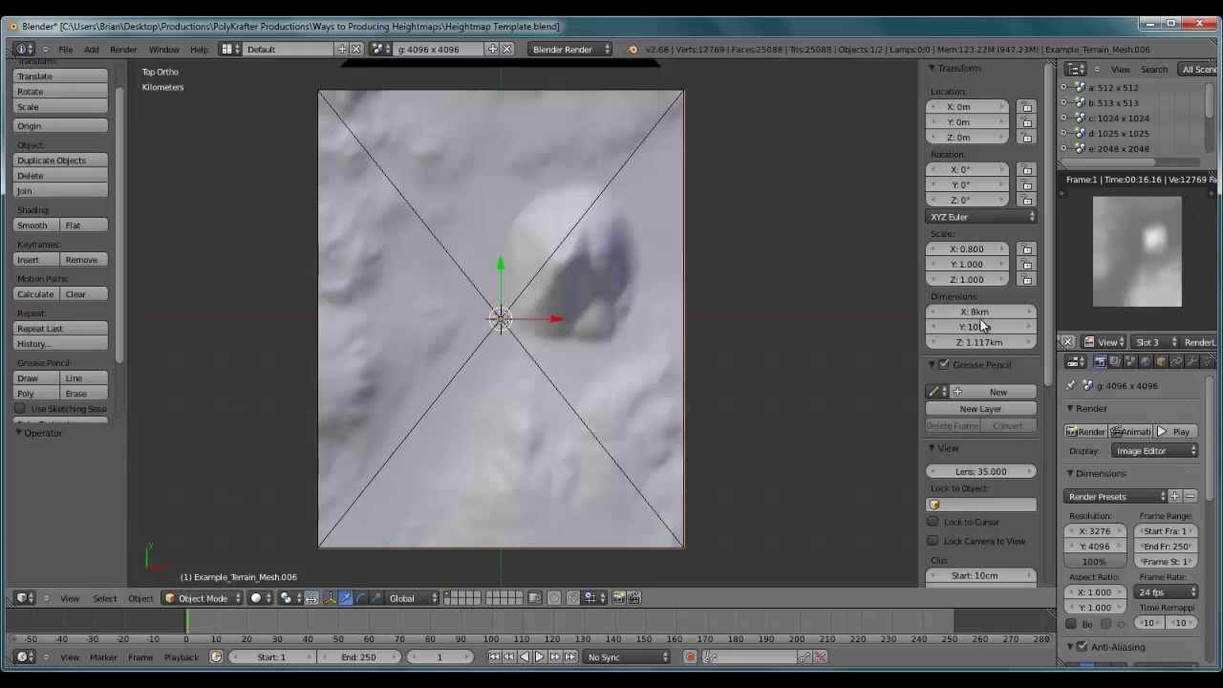
- Set the render's X resolution to 3278 and check the camera frame against the terrain's right edge up close
scroll(670, 201, up, 1)
scroll(672, 198, up, 3)
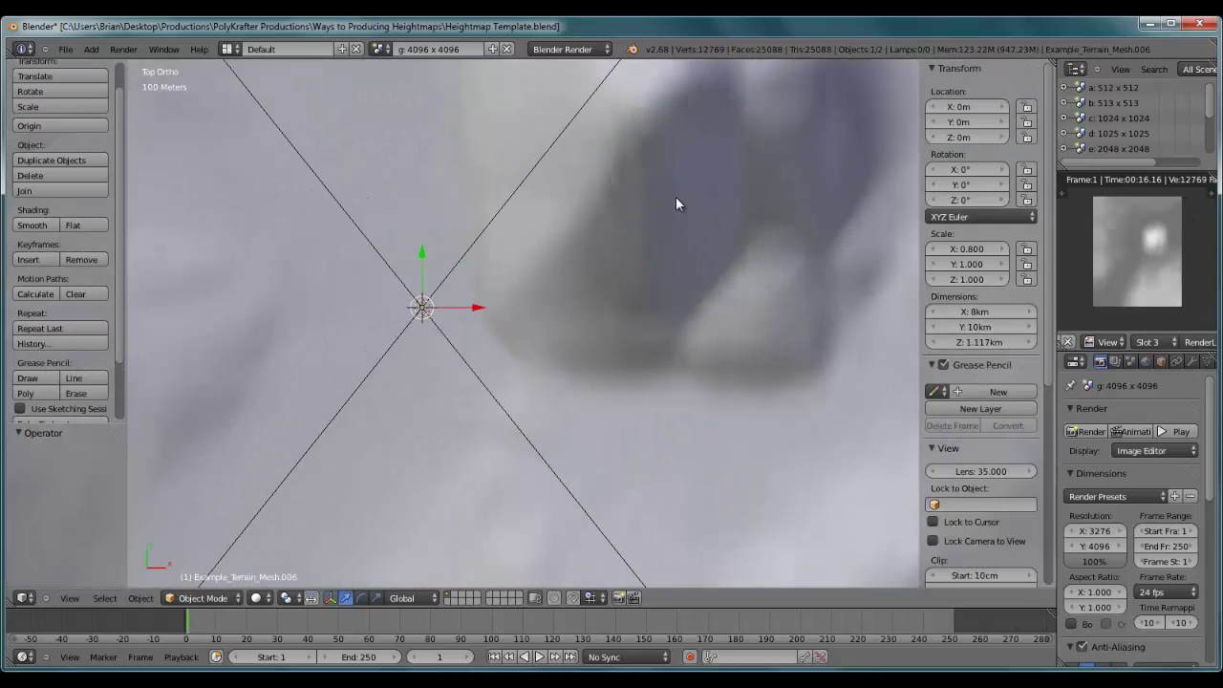
scroll(678, 196, down, 2)
scroll(686, 197, up, 4)
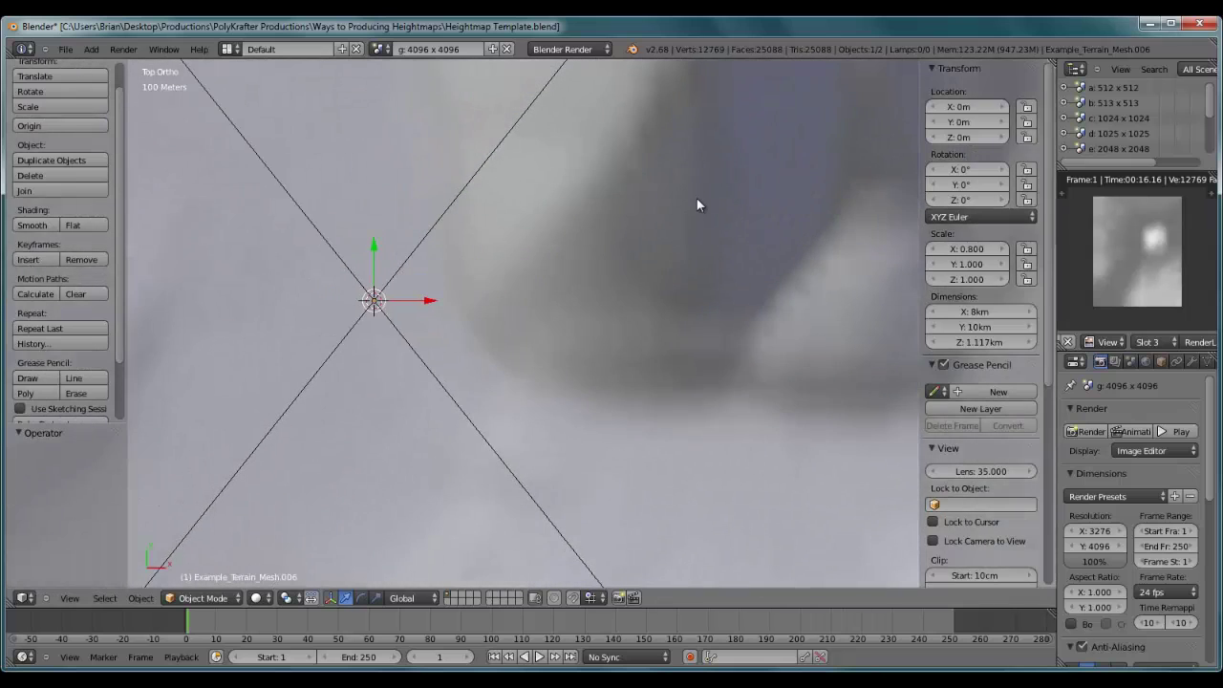
scroll(703, 201, down, 1)
shift+middle_drag(527, 209, 327, 214)
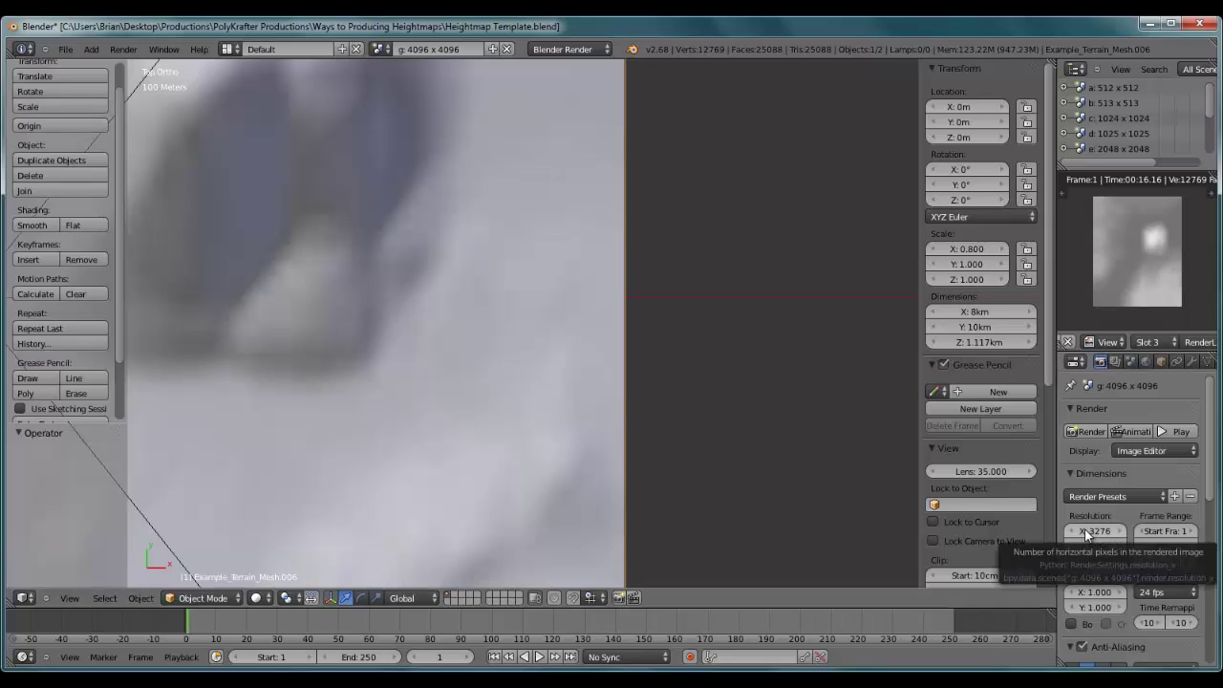
mouse_move(1085, 530)
mouse_down()
mouse_move(1109, 530)
mouse_move(1045, 525)
mouse_move(1089, 525)
mouse_up()
scroll(828, 374, up, 3)
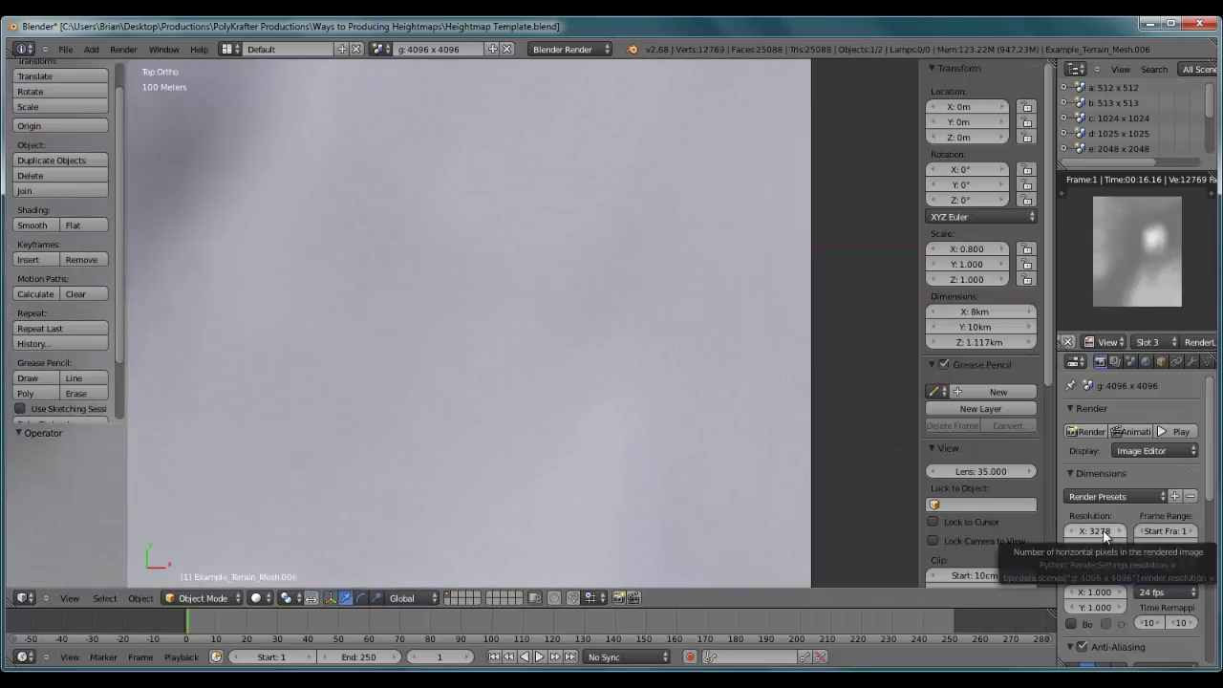
scroll(727, 337, down, 3)
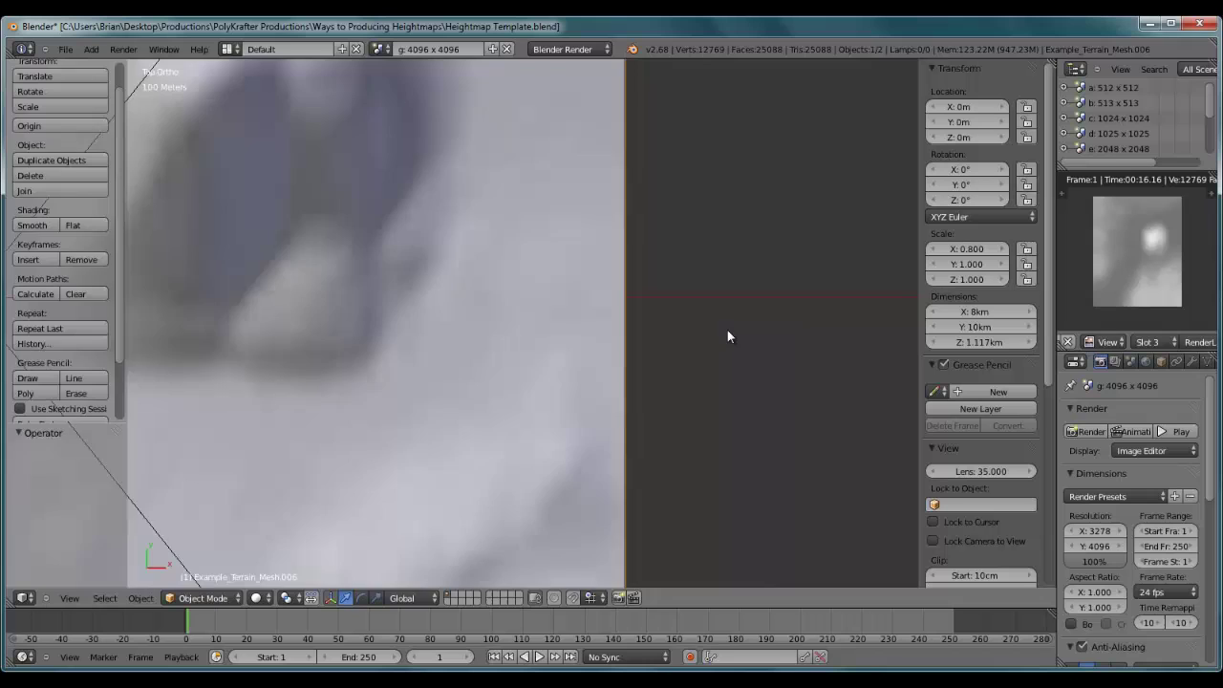
scroll(725, 328, down, 5)
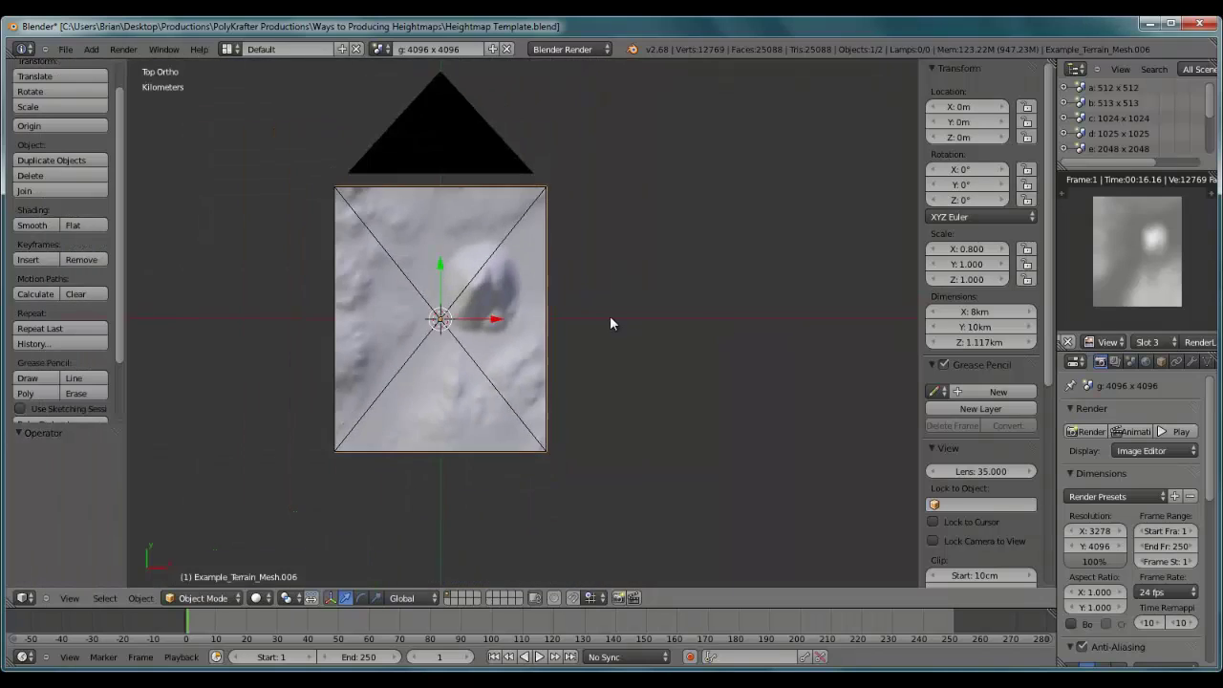
scroll(610, 316, up, 4)
scroll(482, 315, down, 3)
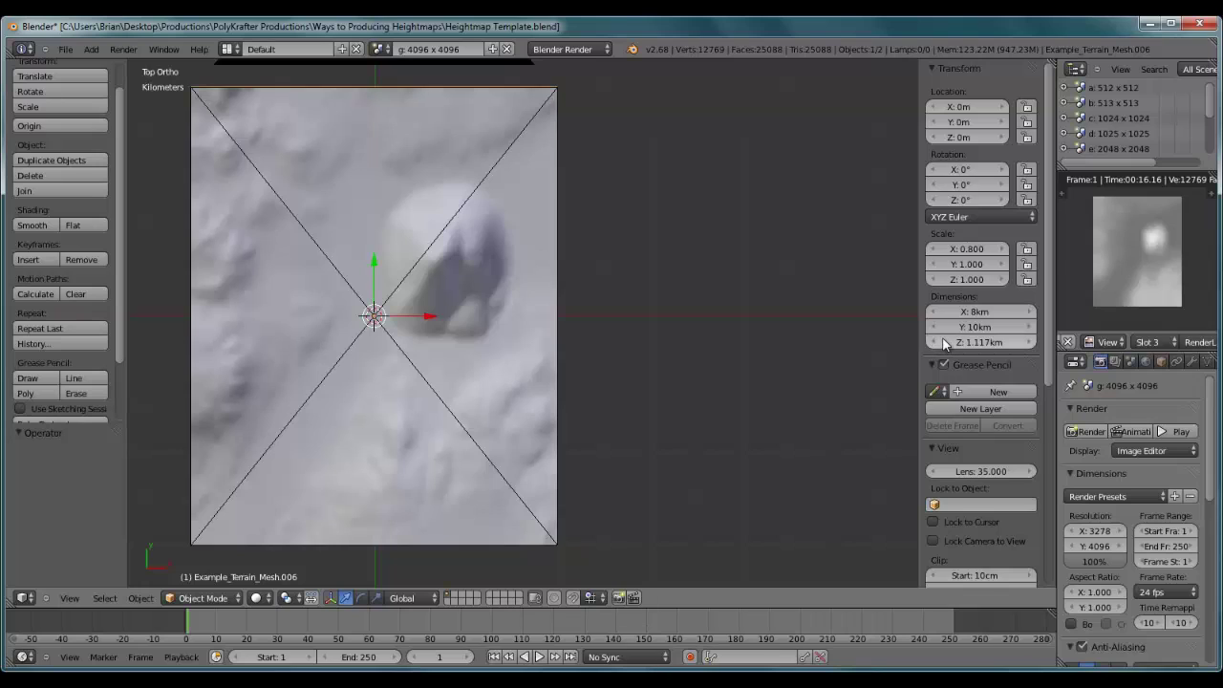
- Set the terrain mesh's Y dimension to 12 km
click(981, 313)
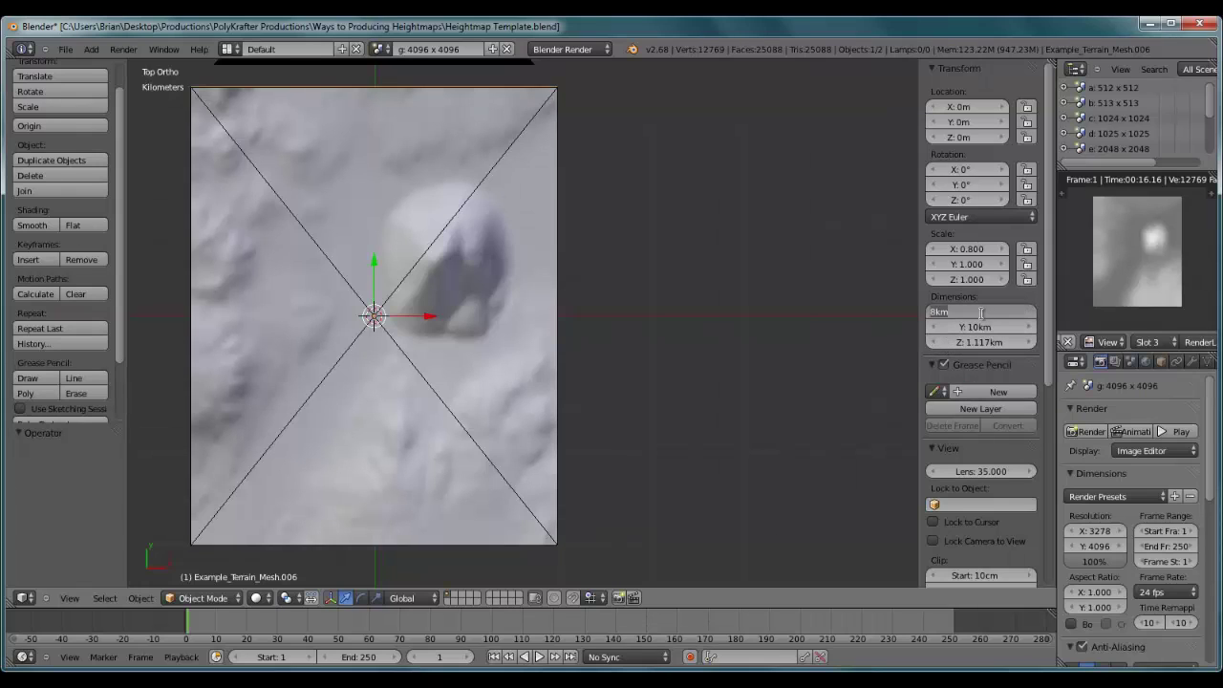
key(Tab)
key(BackSpace)
text(1)
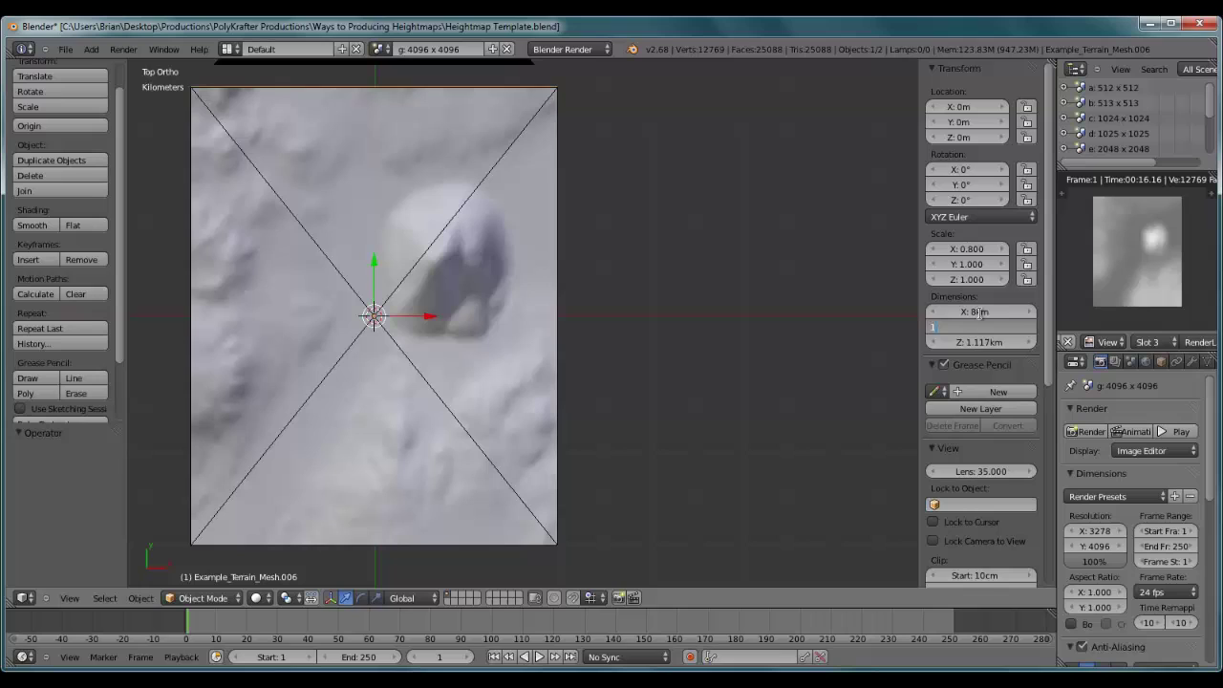
text(2km)
key(Return)
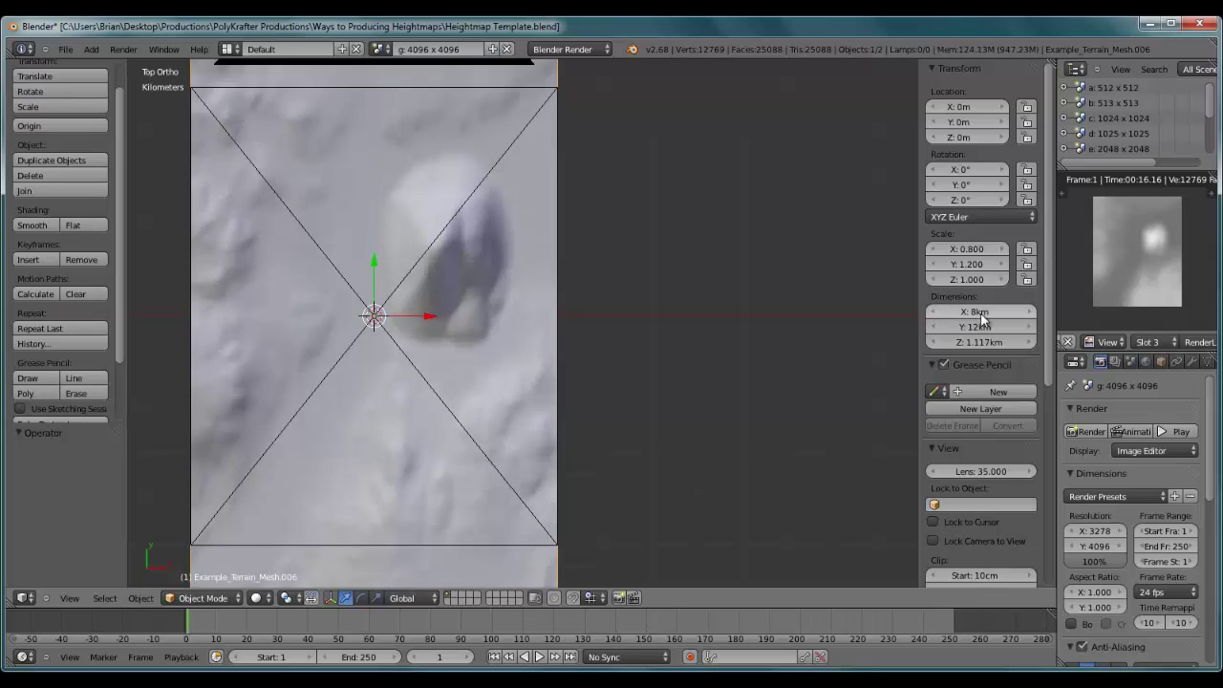
- Set the terrain mesh's X dimension to 12 km and its Y dimension to 8 km
click(981, 312)
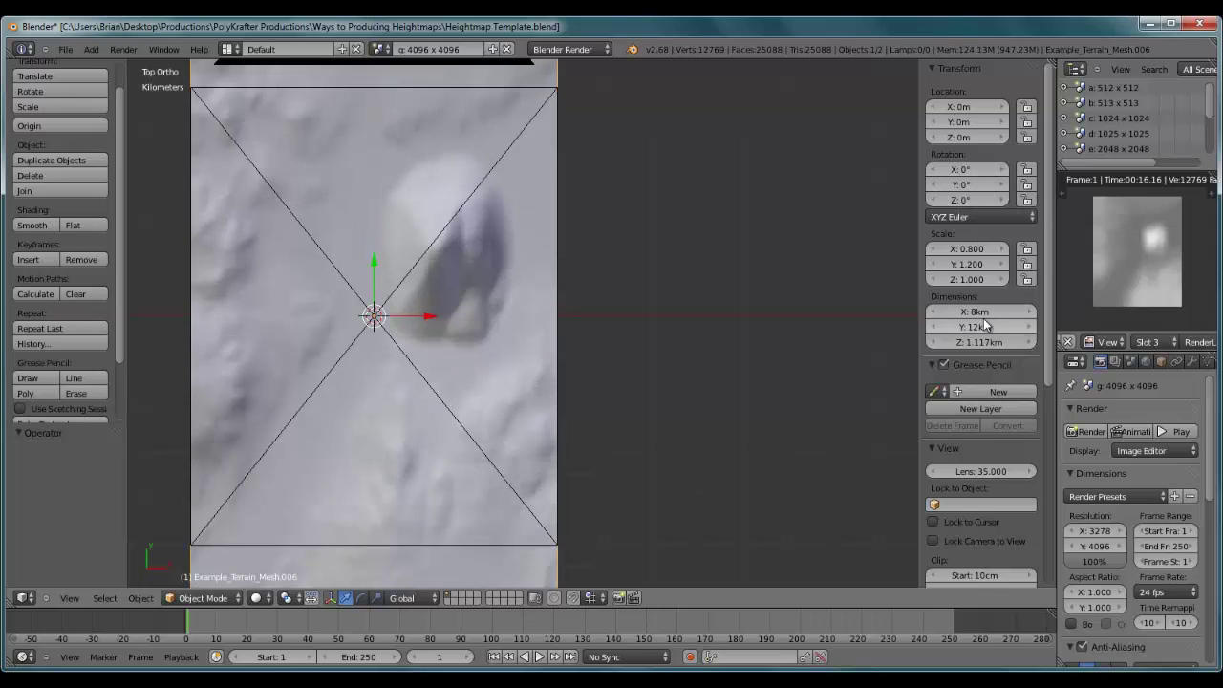
text(12)
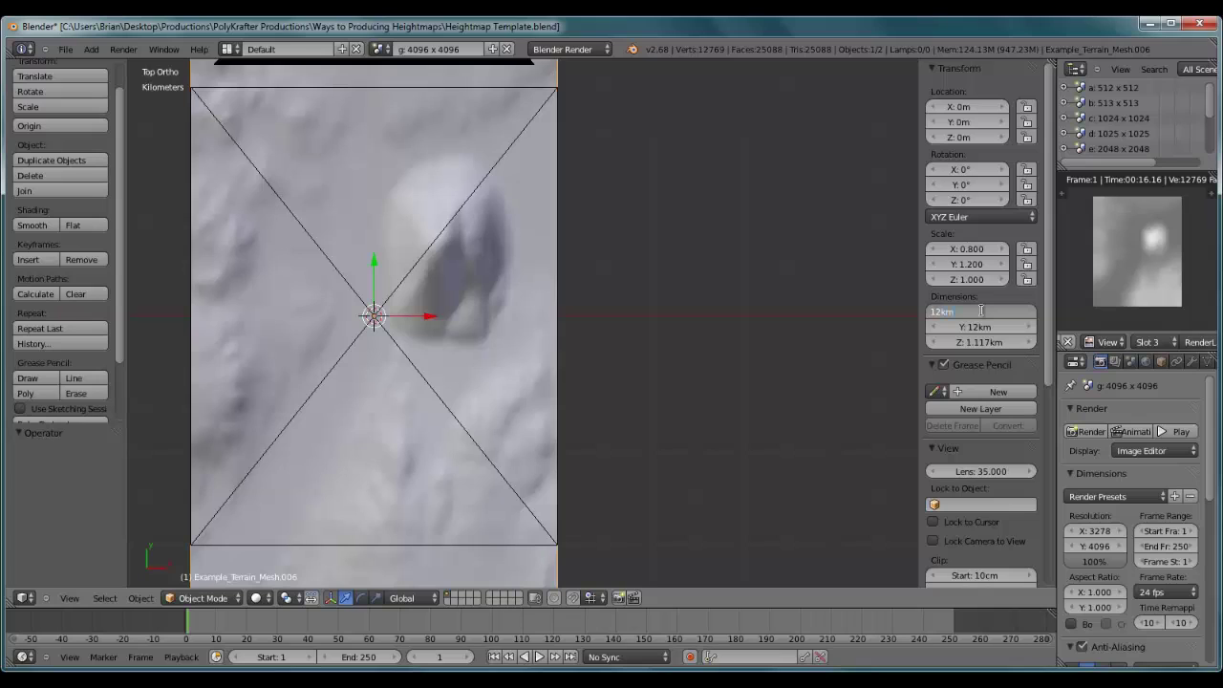
key(Return)
click(977, 324)
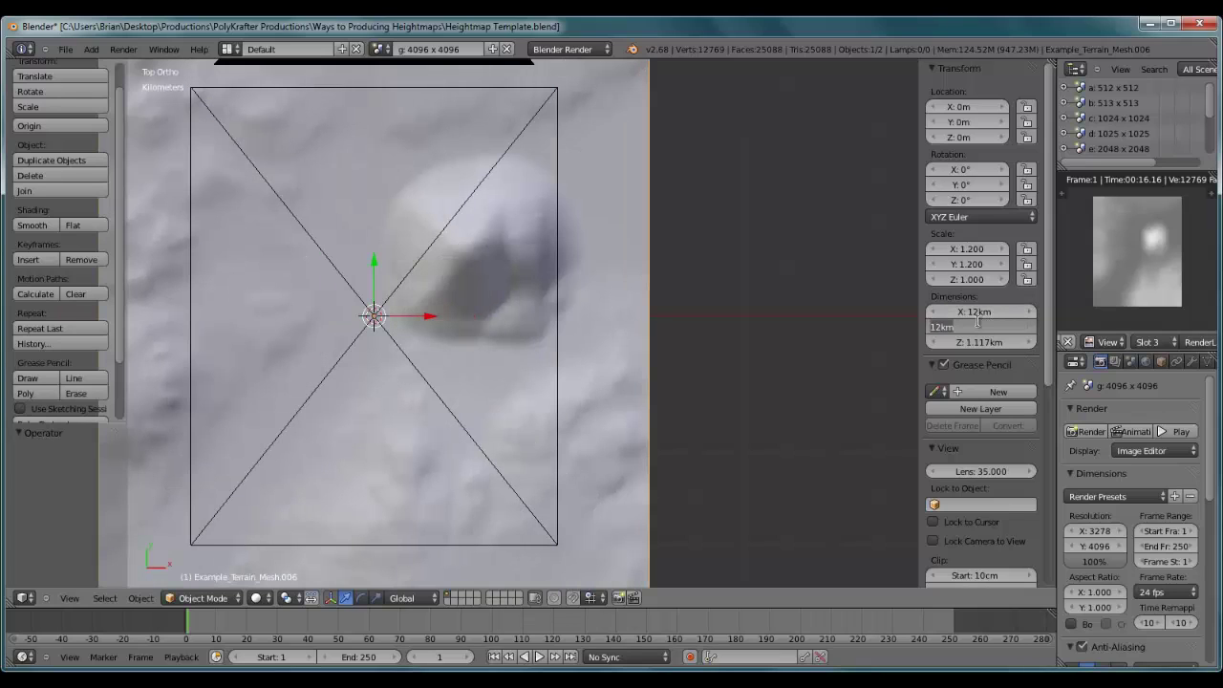
text(8)
key(Return)
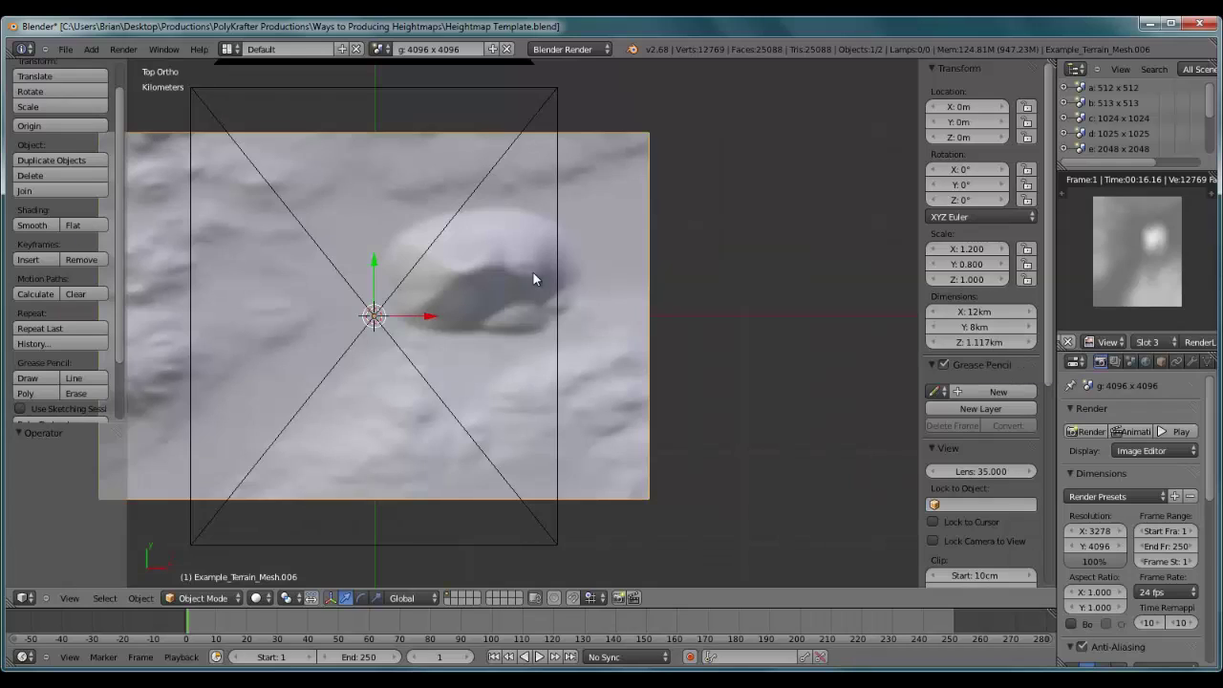
- Switch the render preview to Slot 4
scroll(533, 273, down, 2)
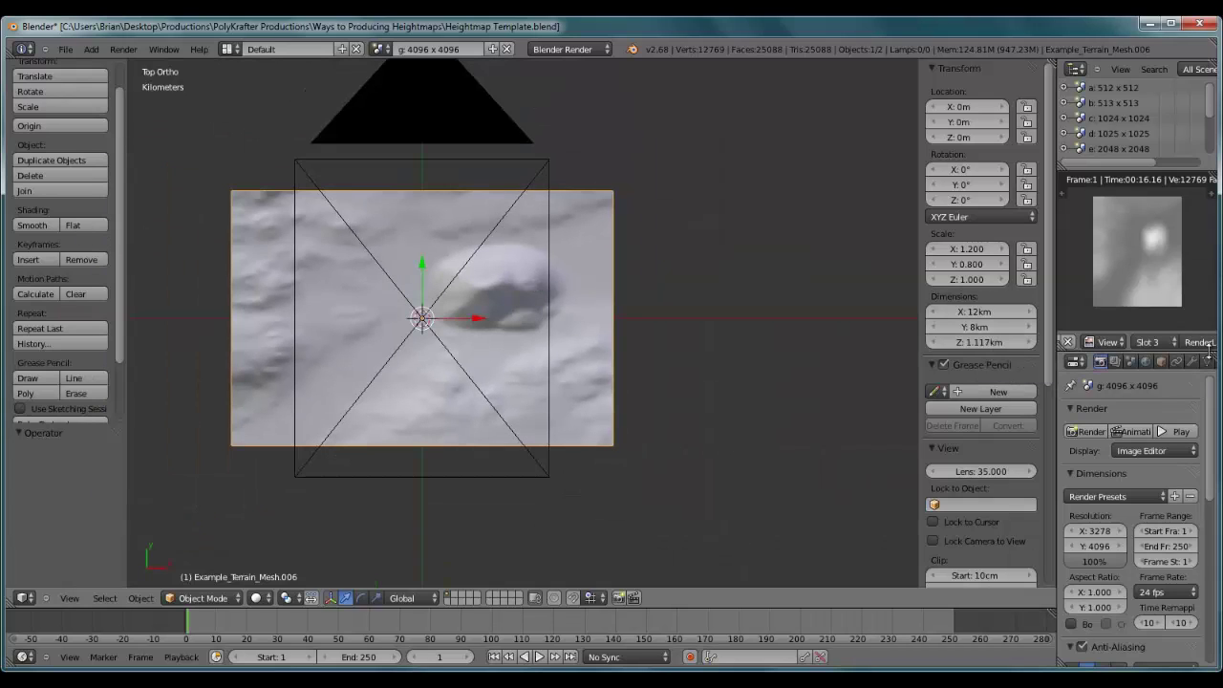
click(1174, 344)
click(1158, 278)
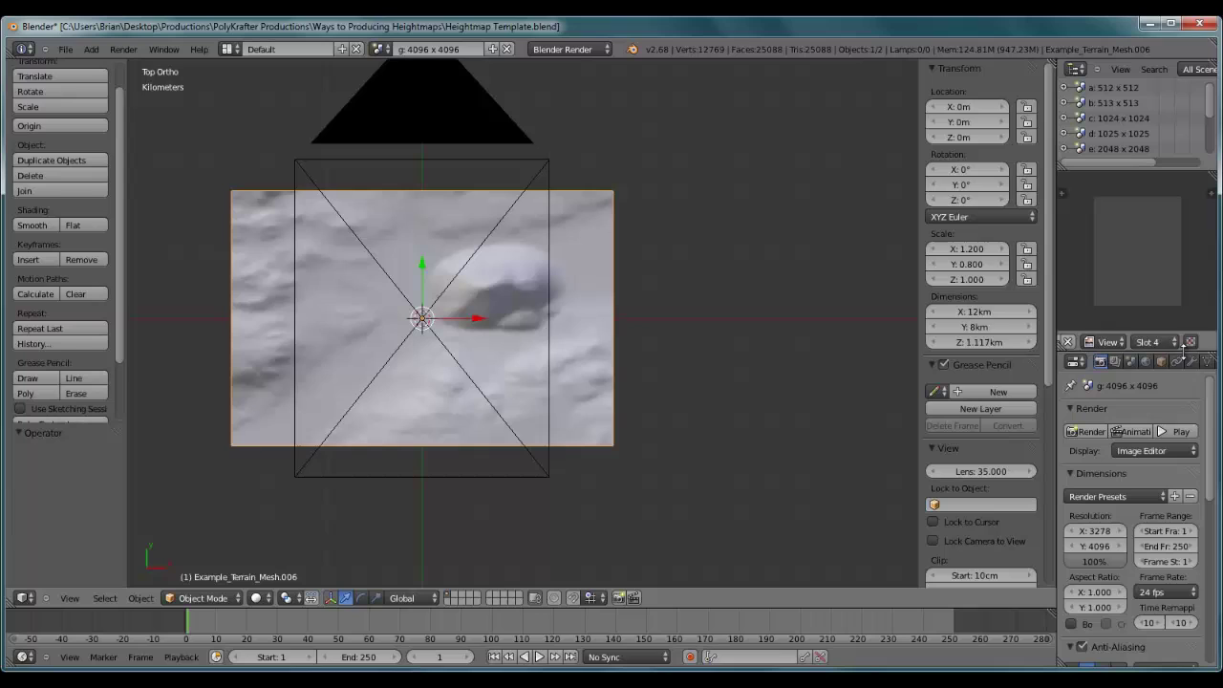
- Set the 4096 x 4096 camera's orthographic scale to 12000 to match the terrain's longest side
scroll(1168, 360, down, 3)
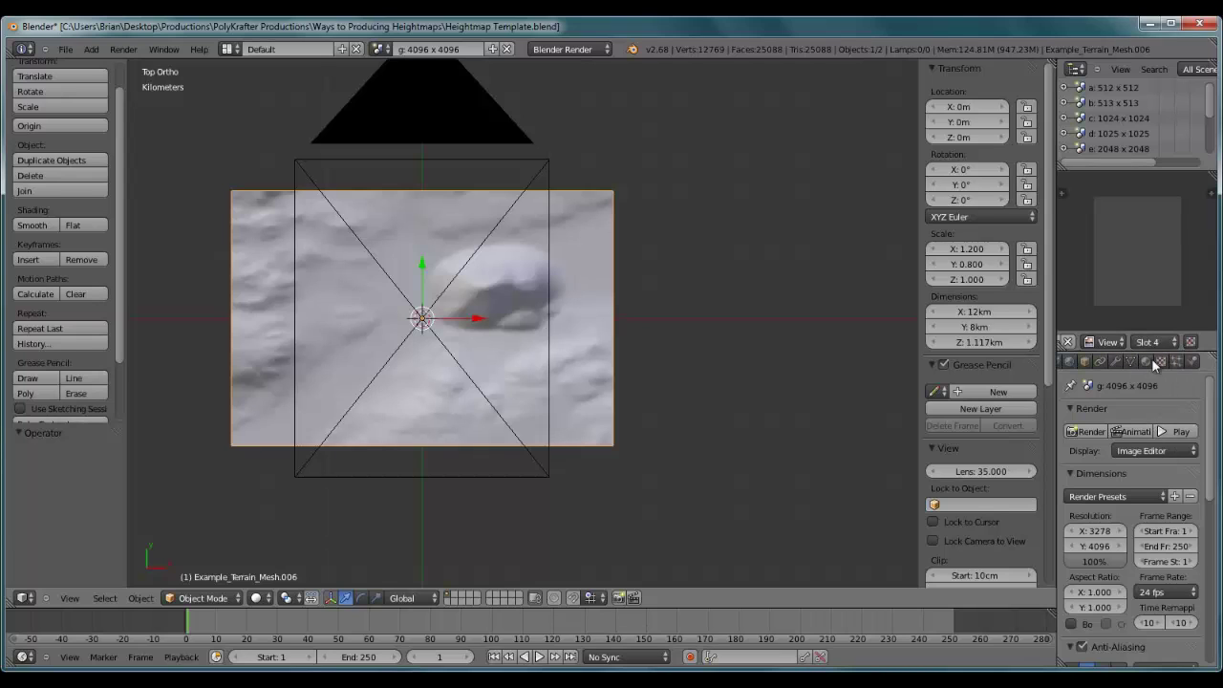
right_click(412, 159)
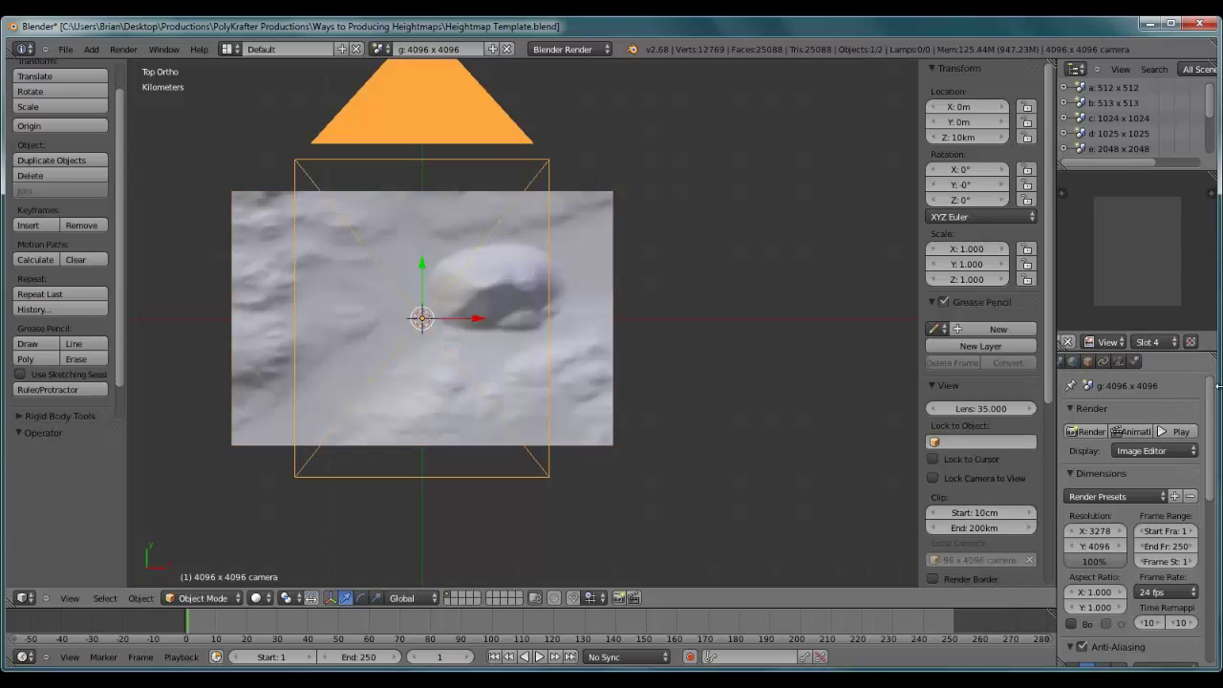
click(1119, 362)
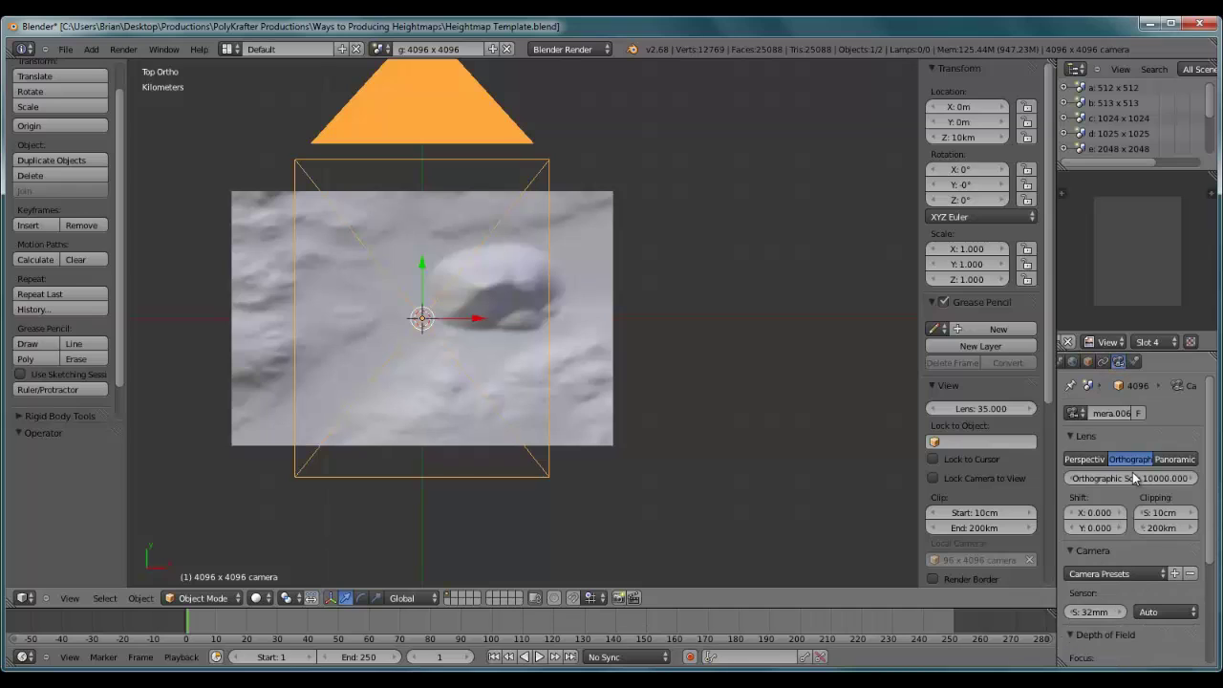
right_click(489, 291)
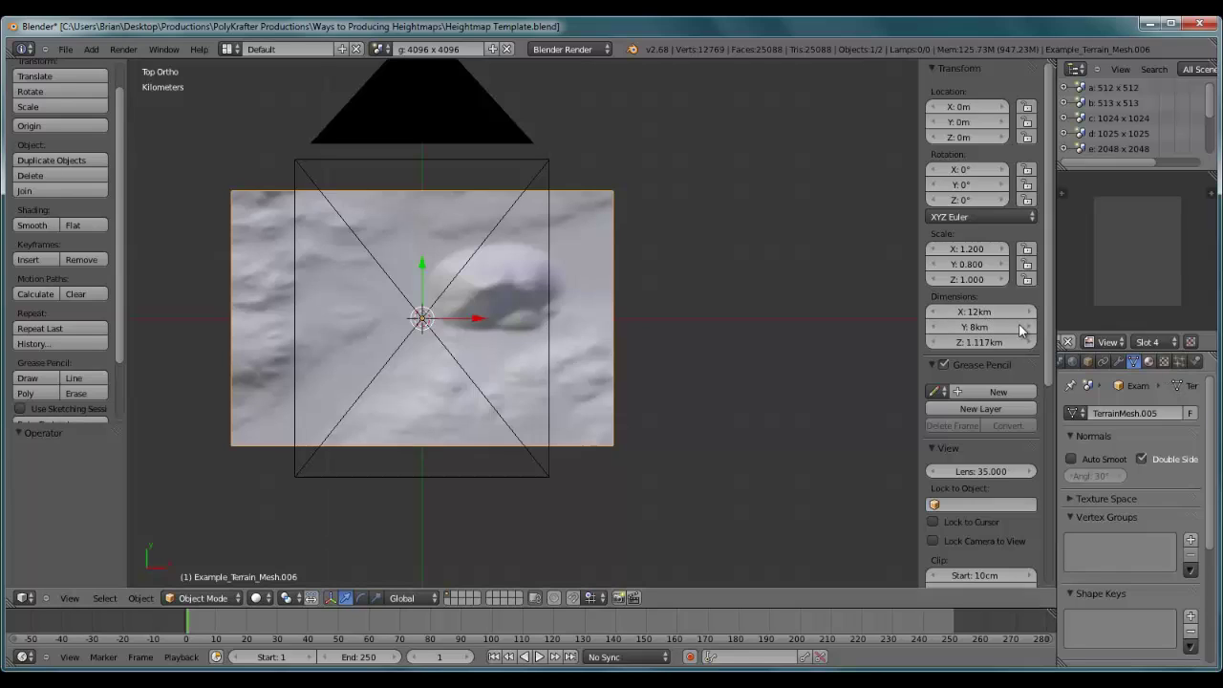
right_click(421, 158)
click(1116, 480)
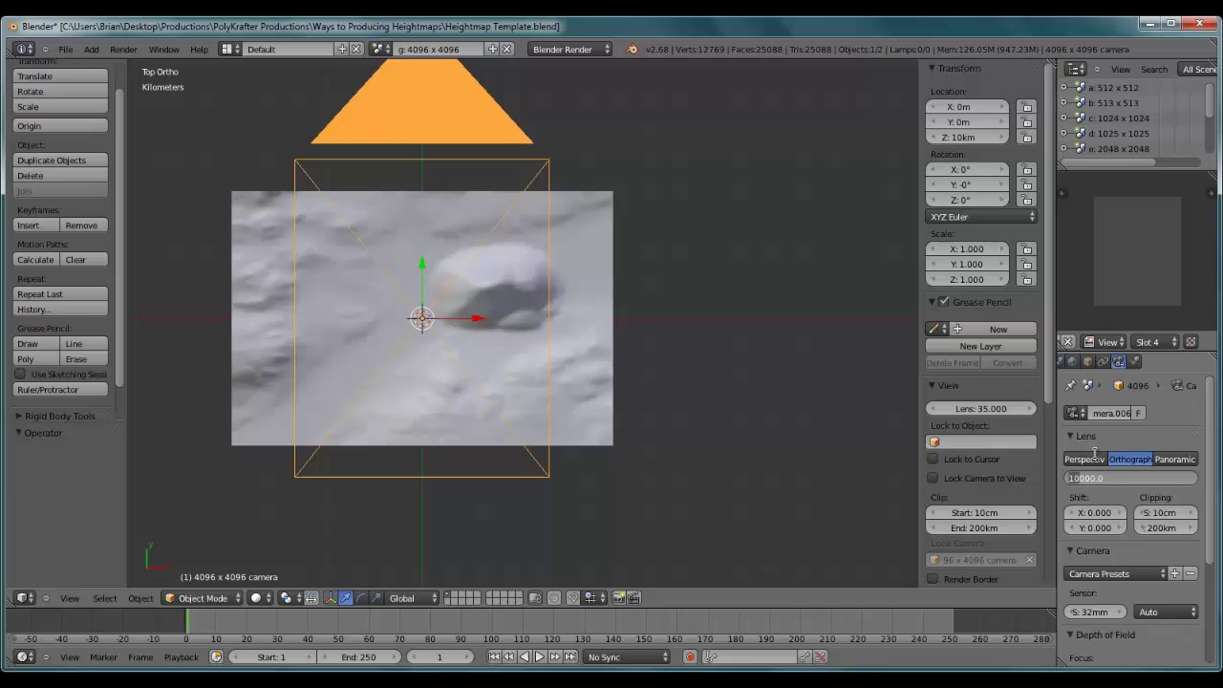
text(12000.0)
key(Return)
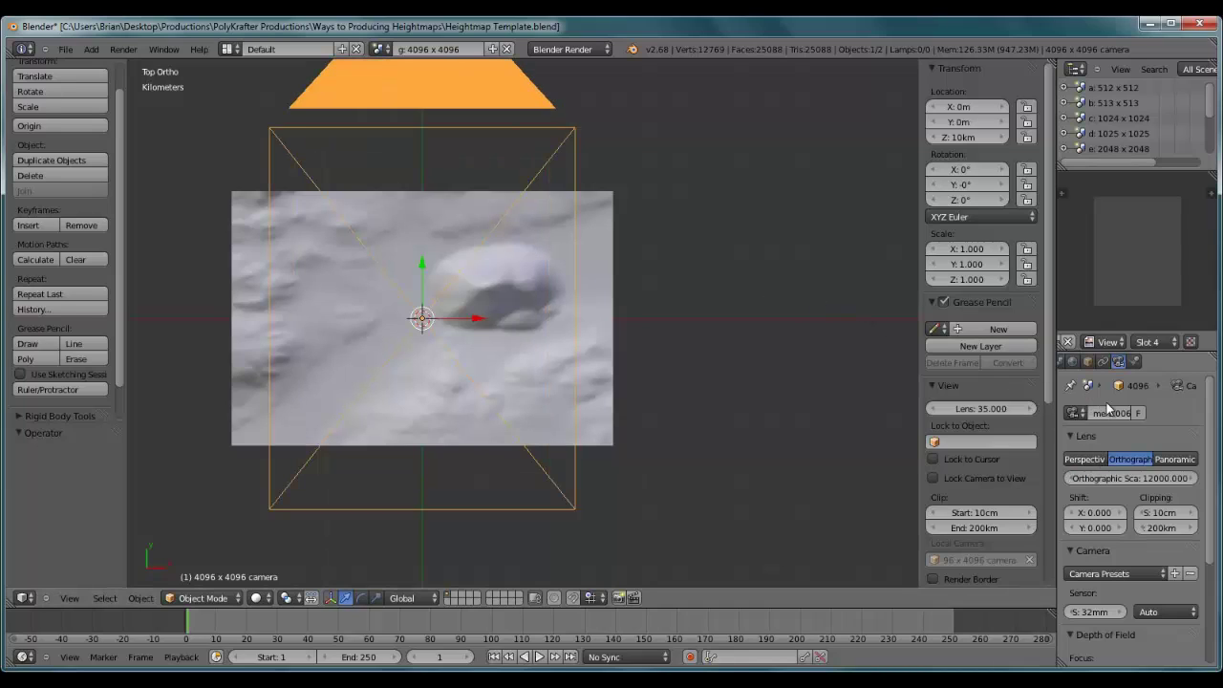
- Set the render's X resolution to 4096
scroll(1119, 362, up, 2)
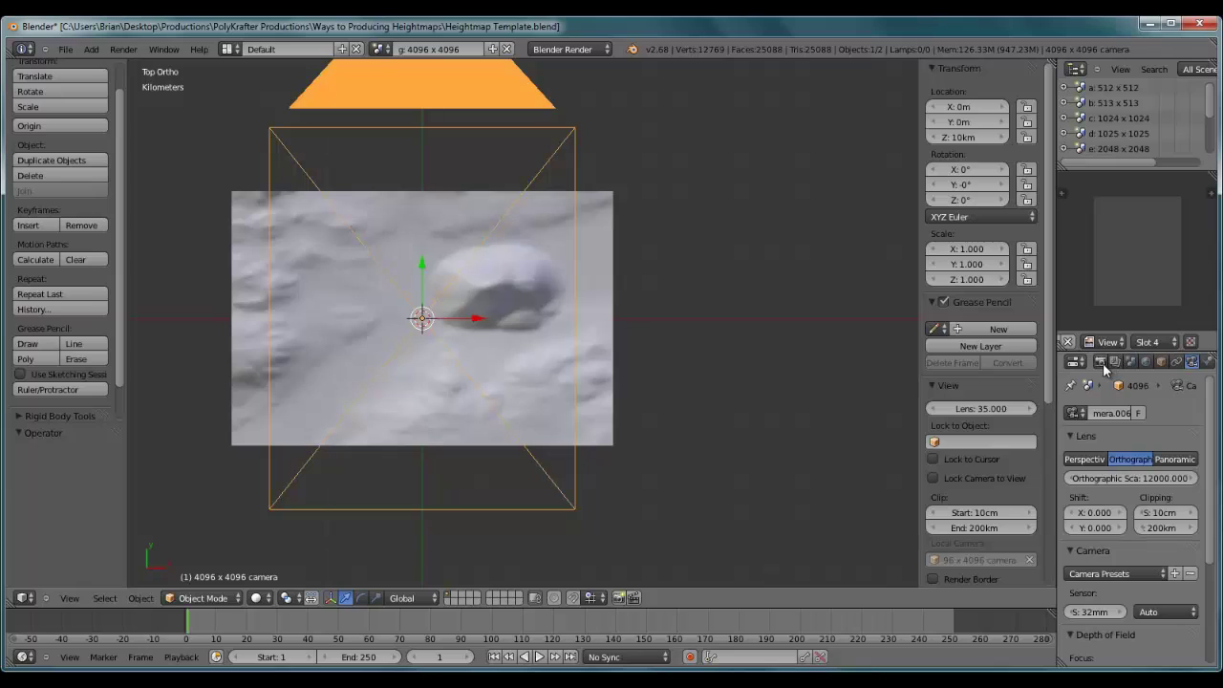
click(1102, 363)
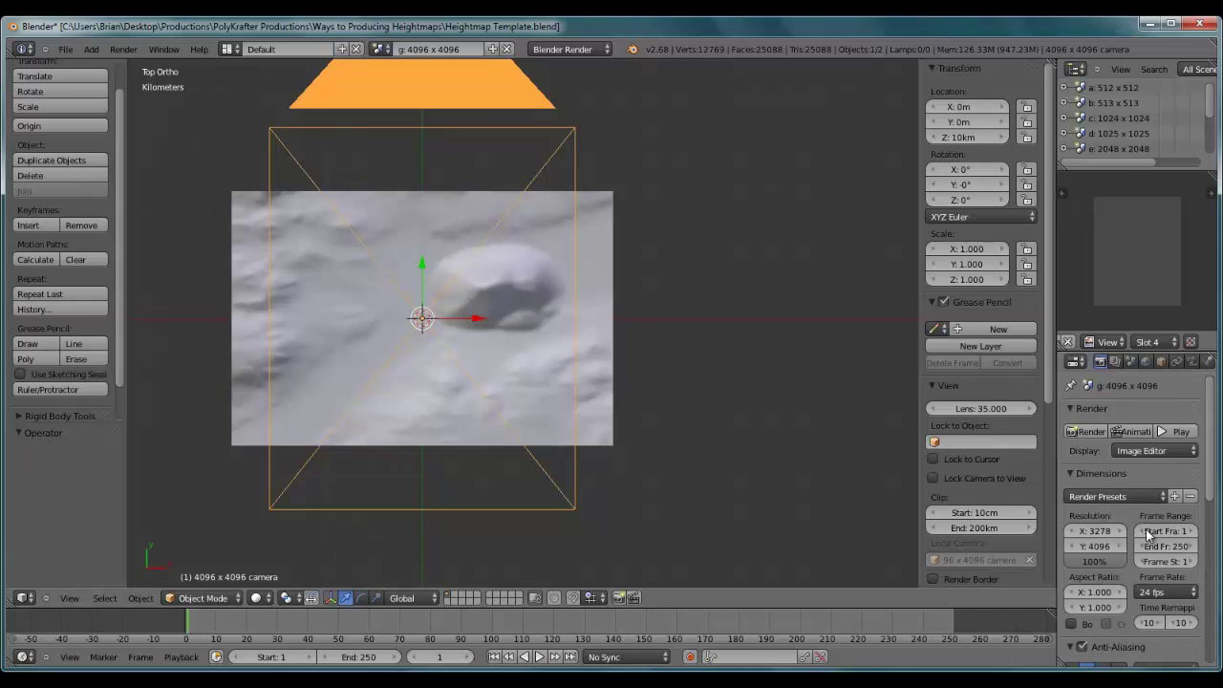
click(1099, 536)
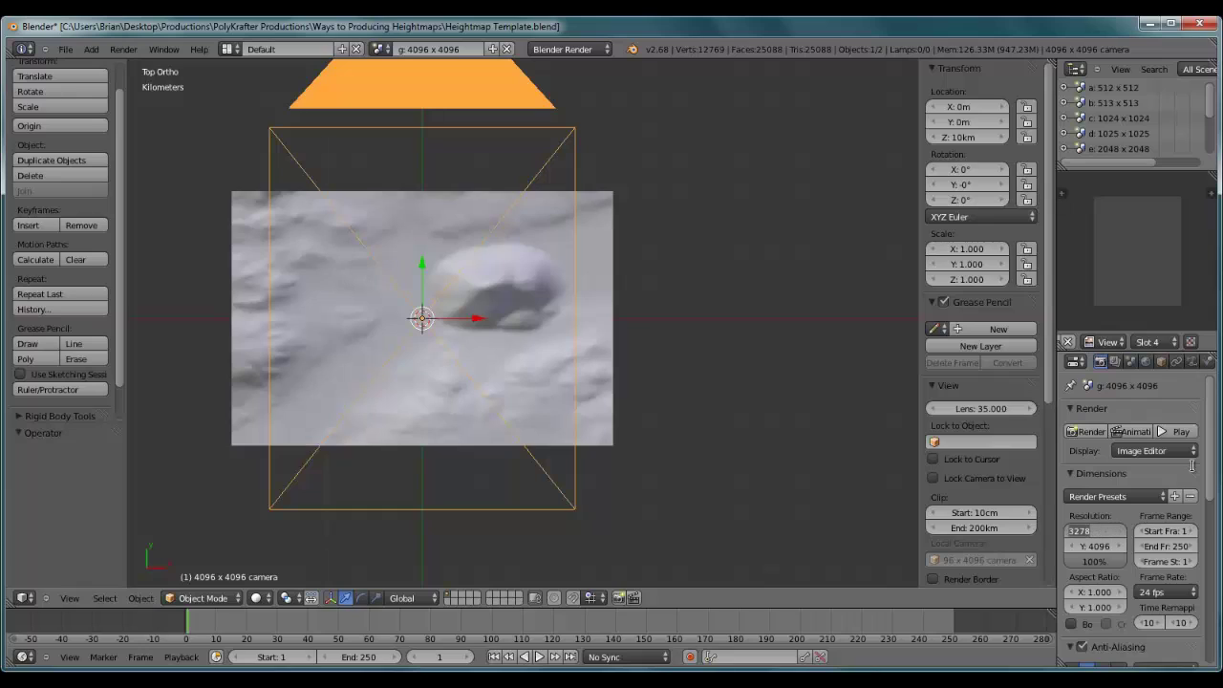
text(4096)
key(Return)
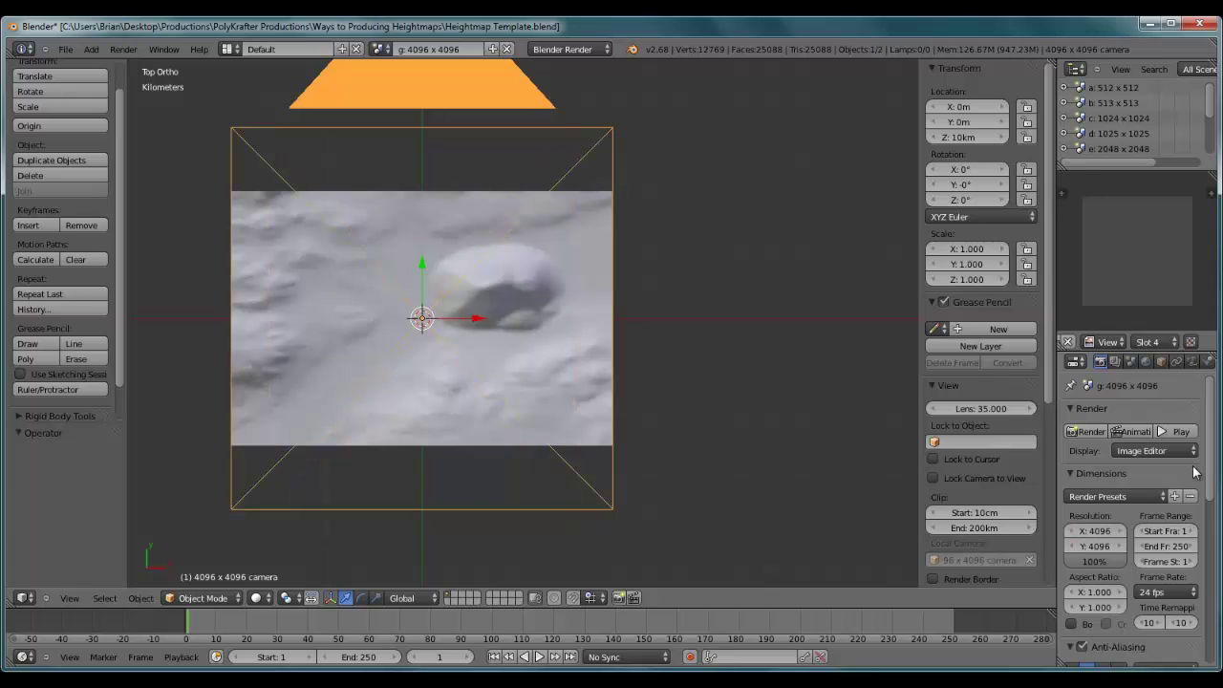
- Compare the terrain mesh's X and Y dimensions with the camera frame and the render resolution
right_click(527, 292)
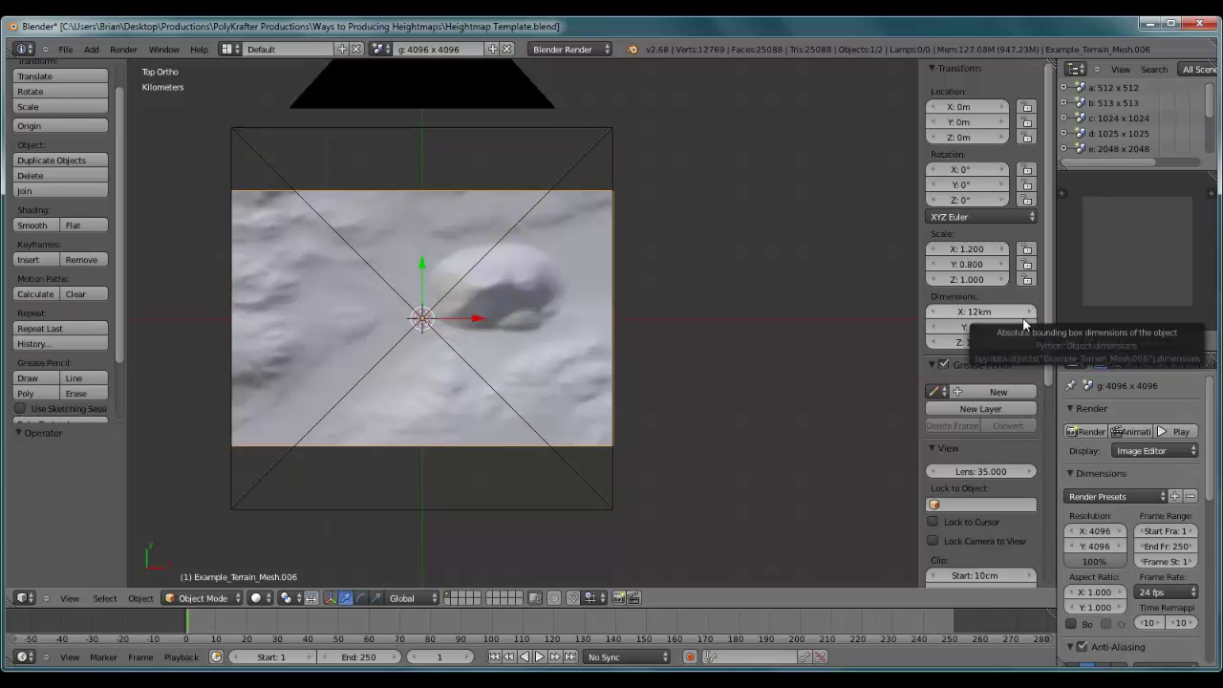
right_click(518, 138)
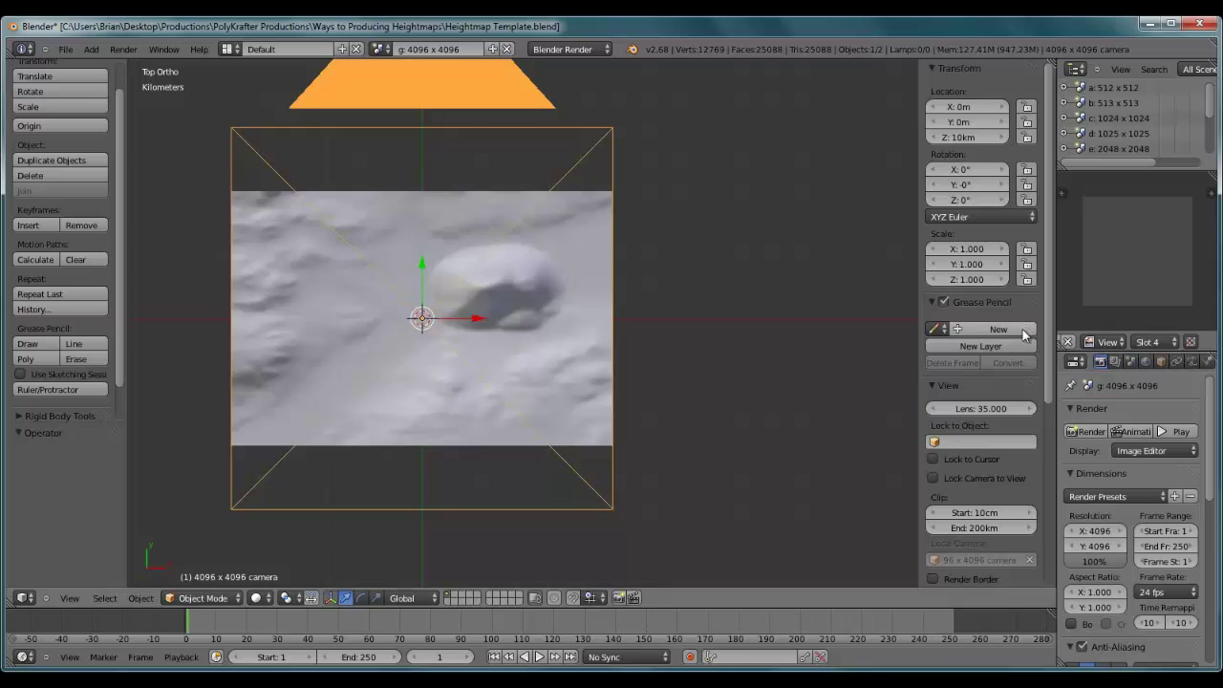
right_click(544, 328)
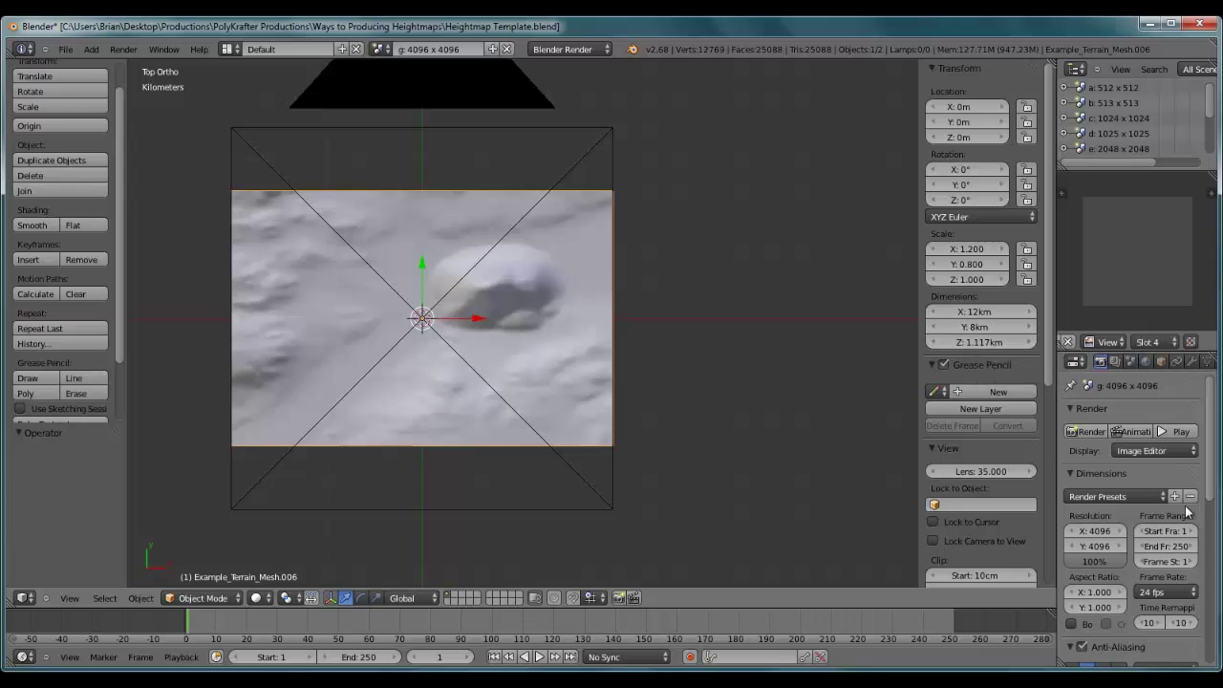
- Switch to the Percentage Calculator page in Waterfox and calculate the percentage change from 12 to 8
mouse_move(909, 615)
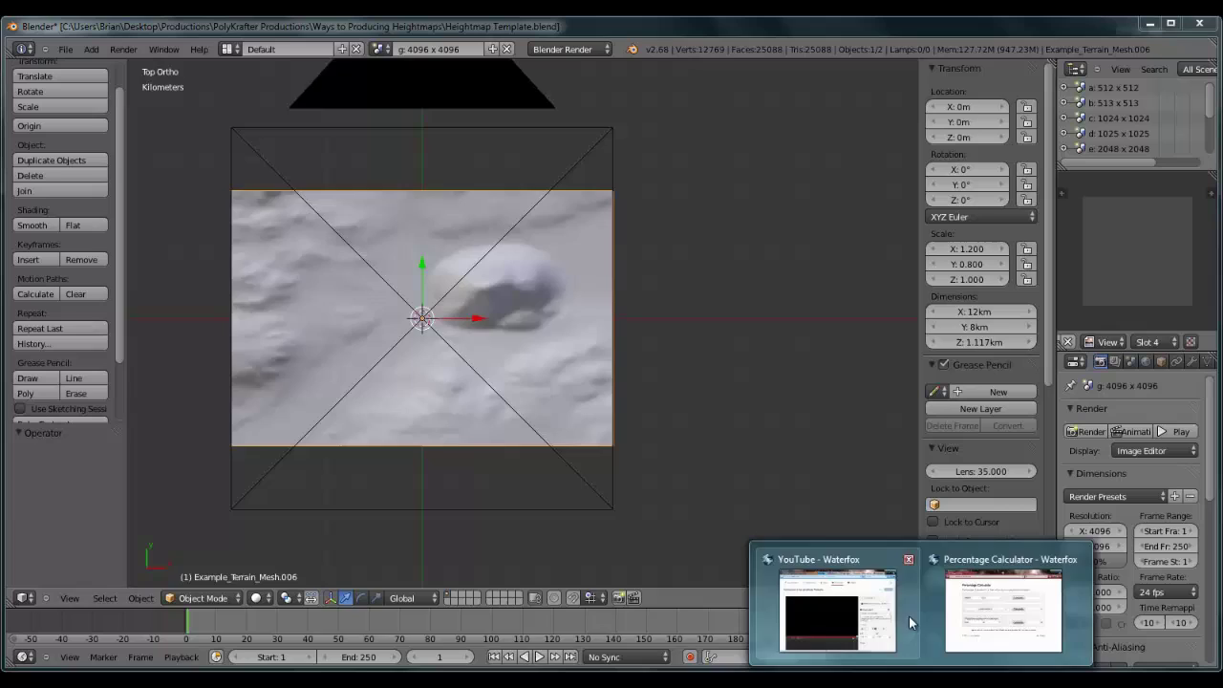
click(964, 596)
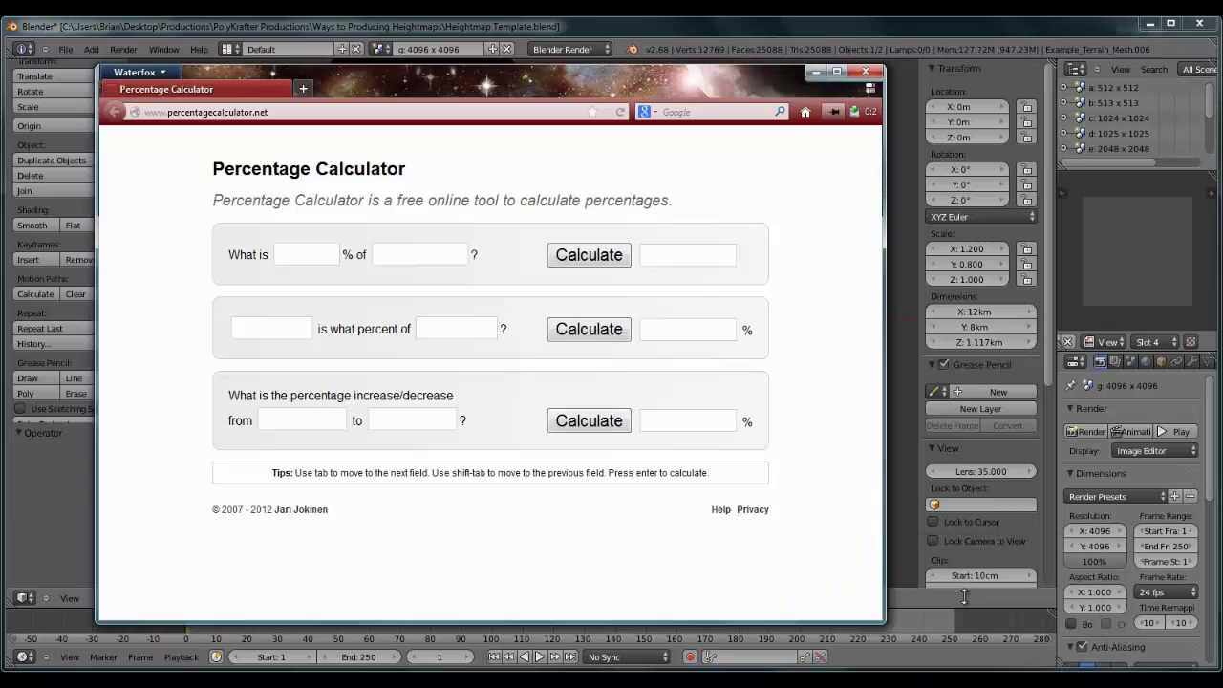
click(296, 417)
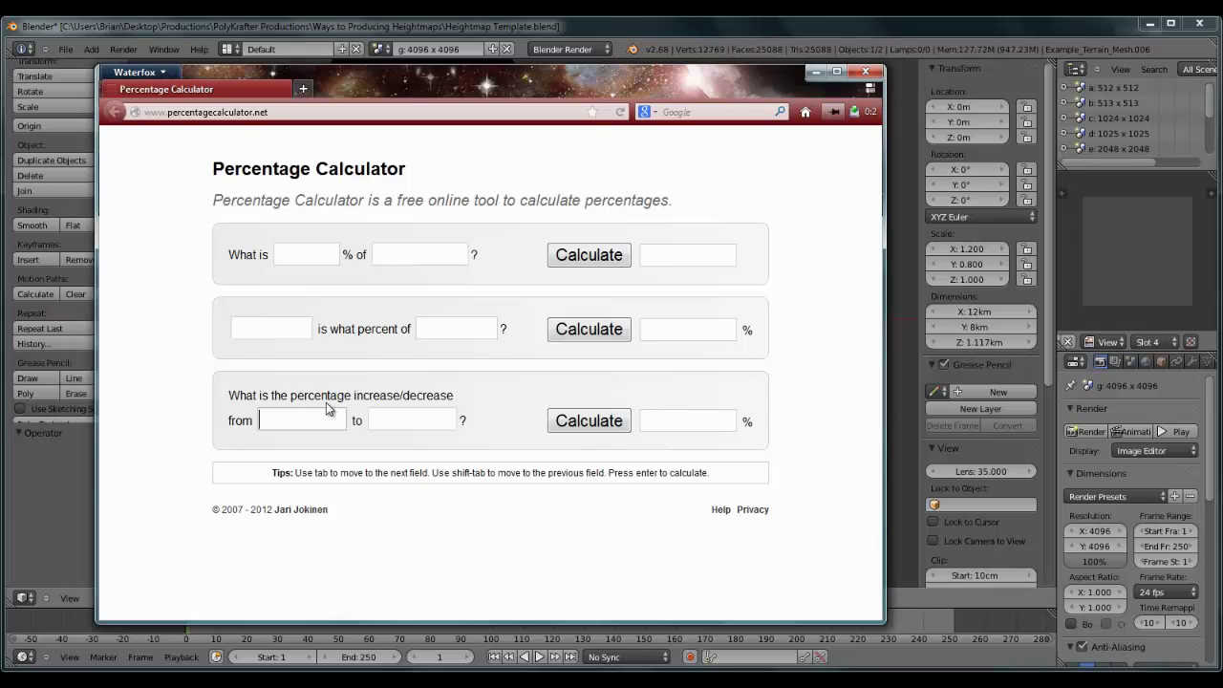
text(12)
click(404, 421)
text(8)
click(598, 424)
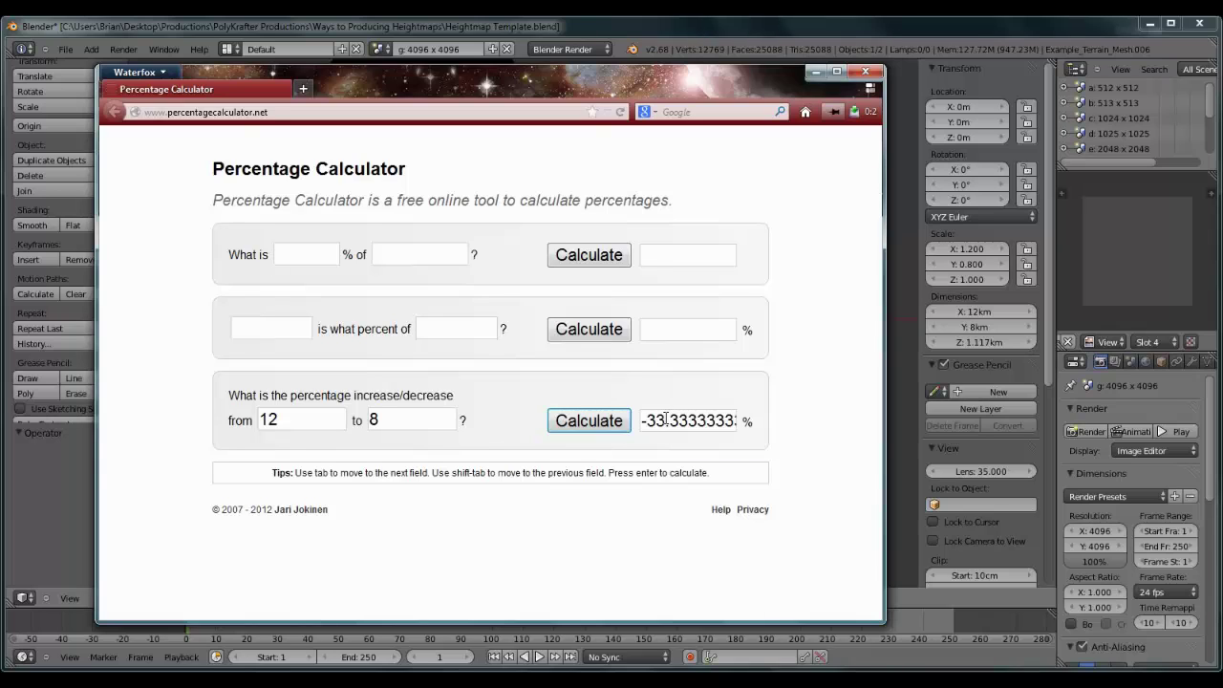
- Copy the whole-number part of the percentage change, -33, and calculate -33% of 4096
drag(666, 420, 637, 421)
key(ctrl+c)
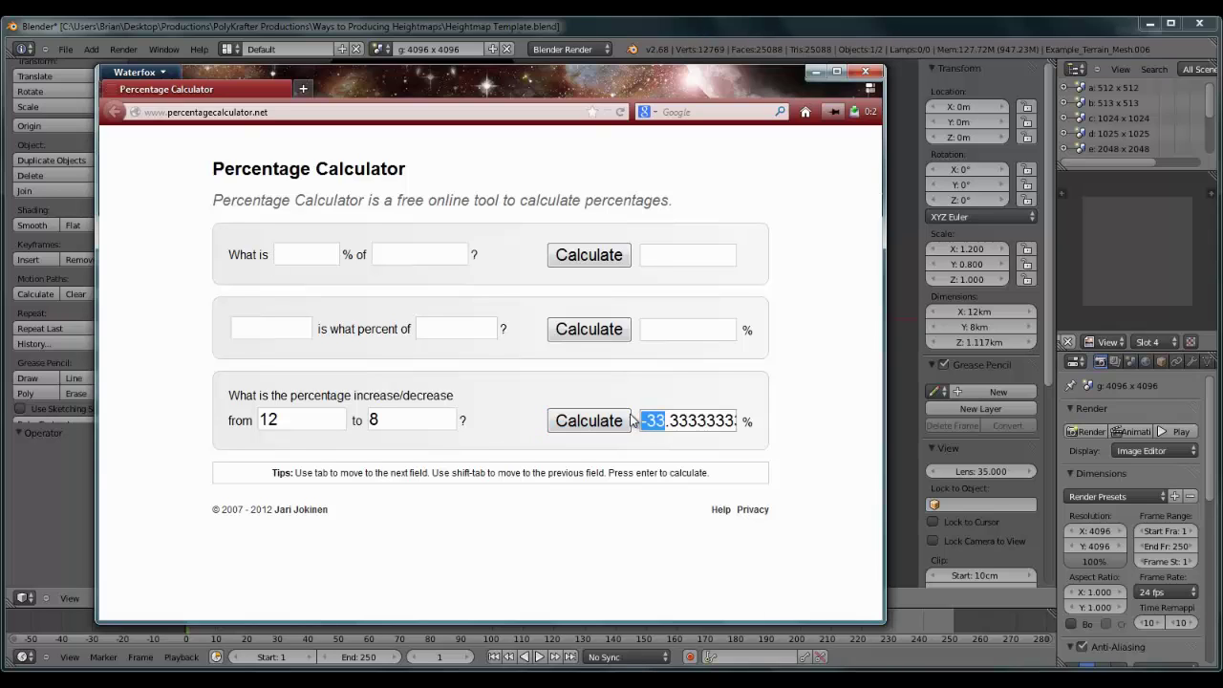
click(314, 252)
key(ctrl+v)
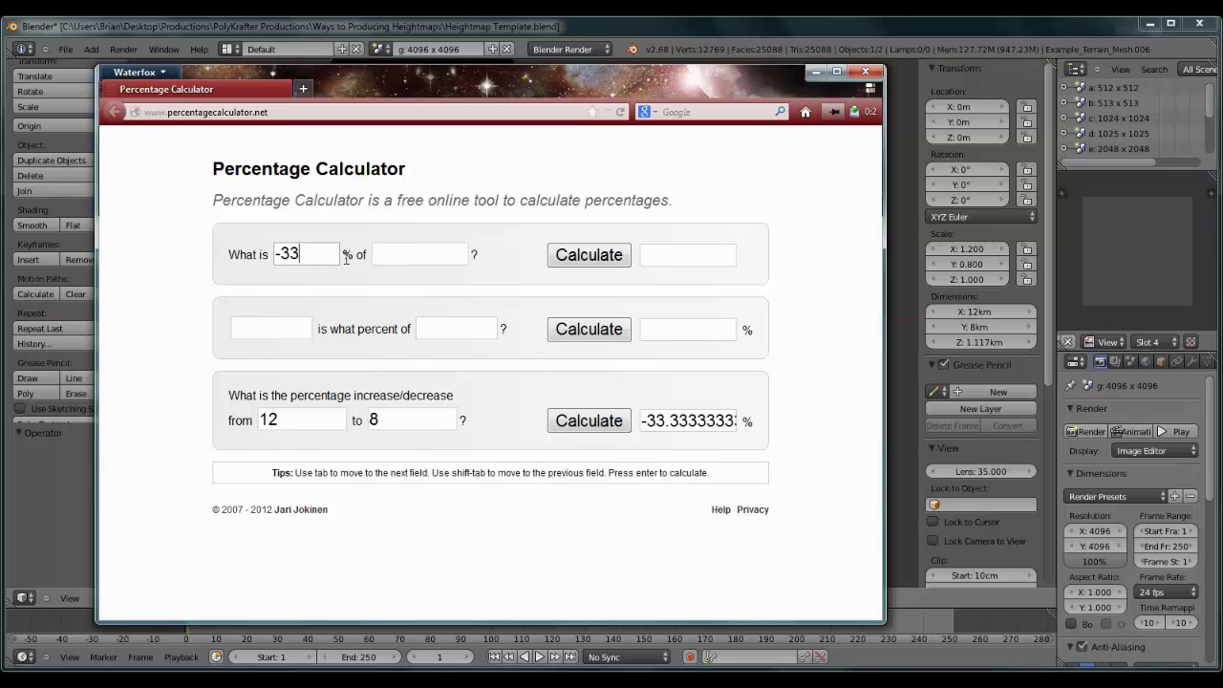
click(417, 254)
text(4096)
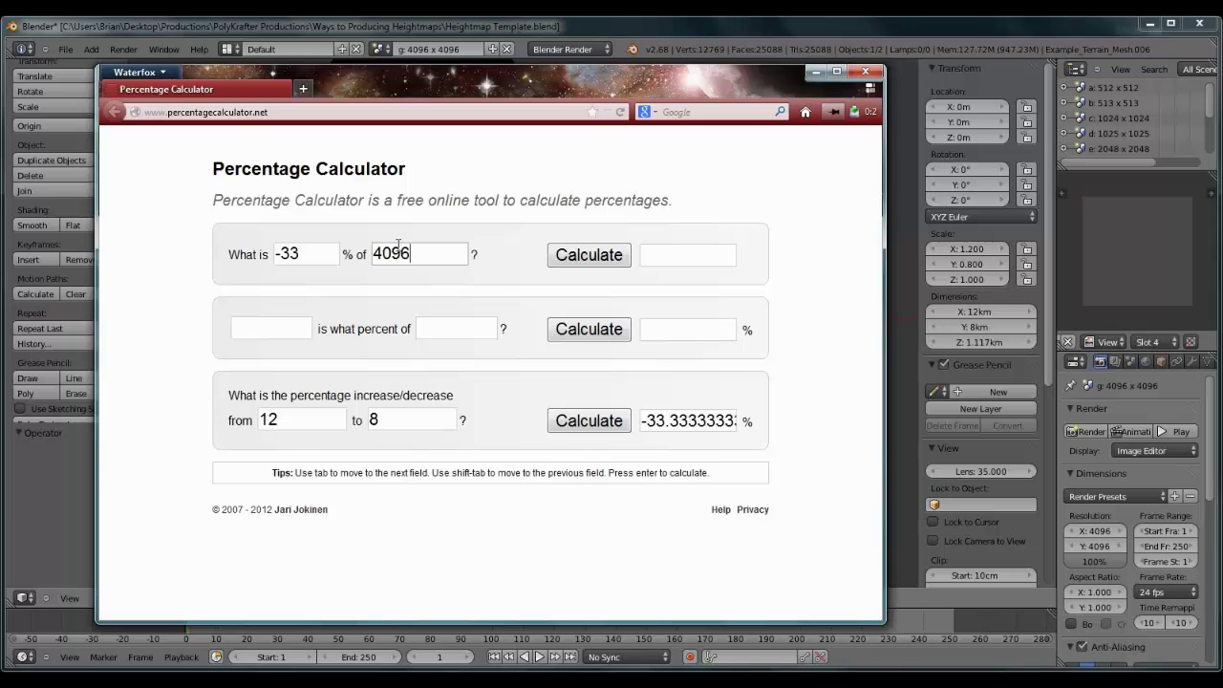
click(593, 261)
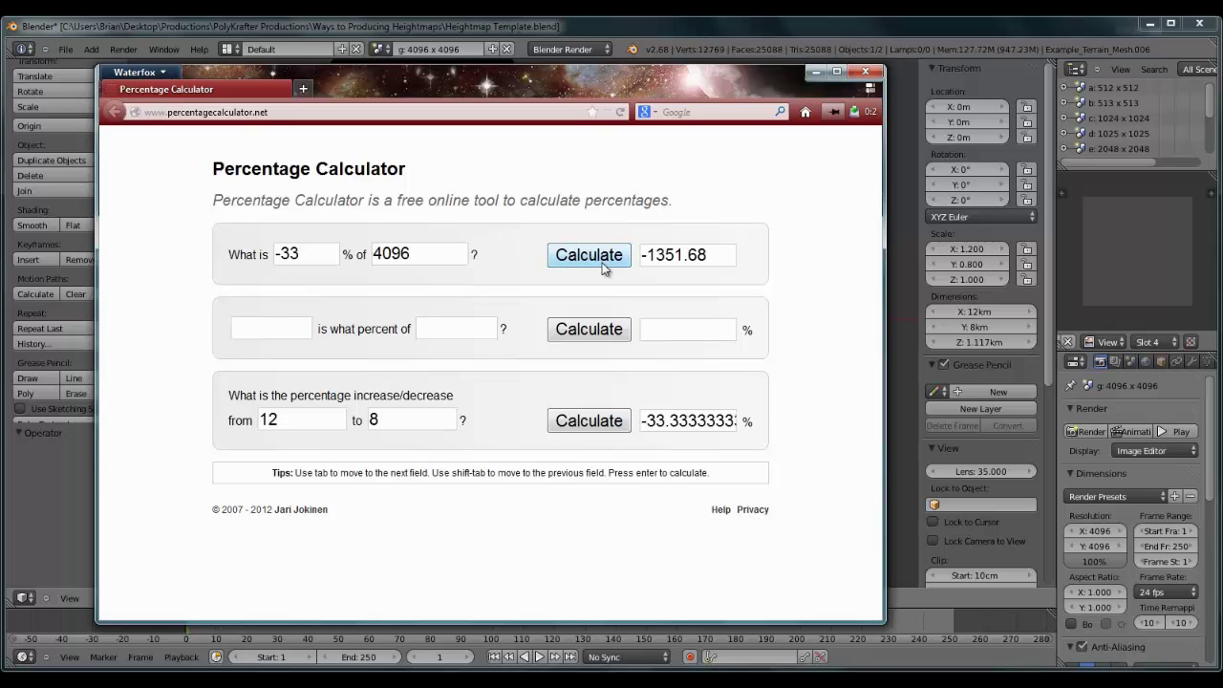
- Copy the calculated amount 1351.68 without its minus sign and switch to the Windows Calculator
drag(707, 255, 633, 256)
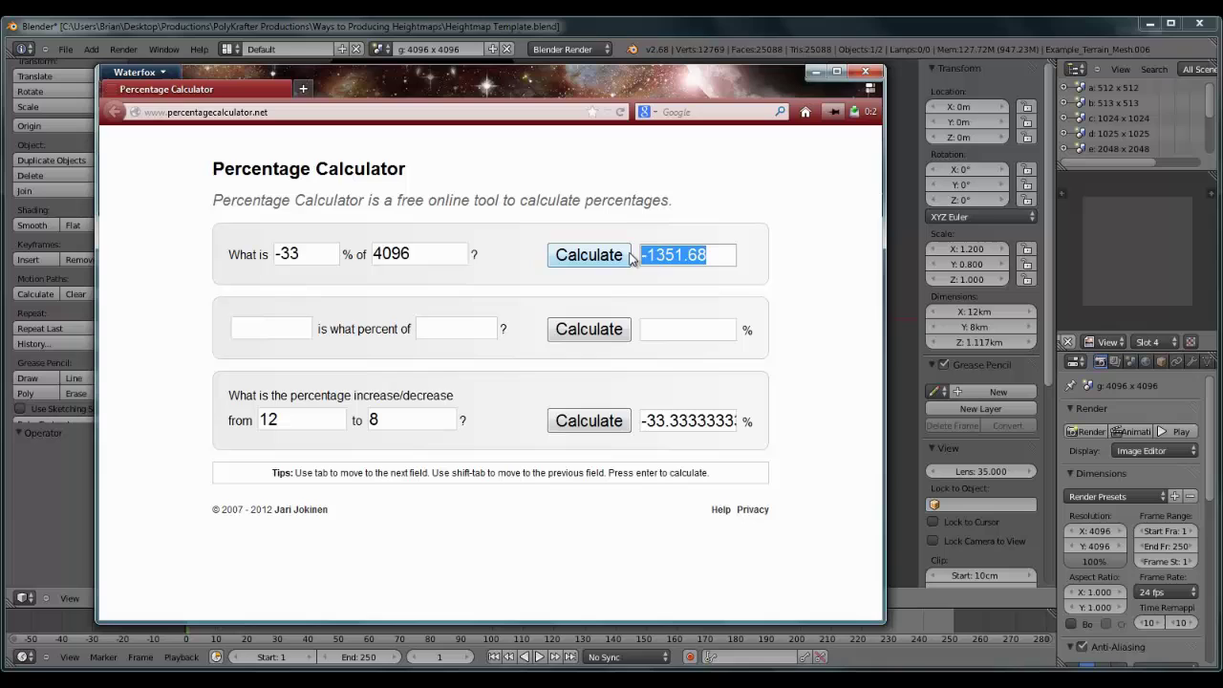
key(End)
key(shift+Left)
key(shift+Left)
key(shift+Left)
key(shift+Left)
key(shift+Left)
key(shift+Left)
key(shift+Left)
key(ctrl+c)
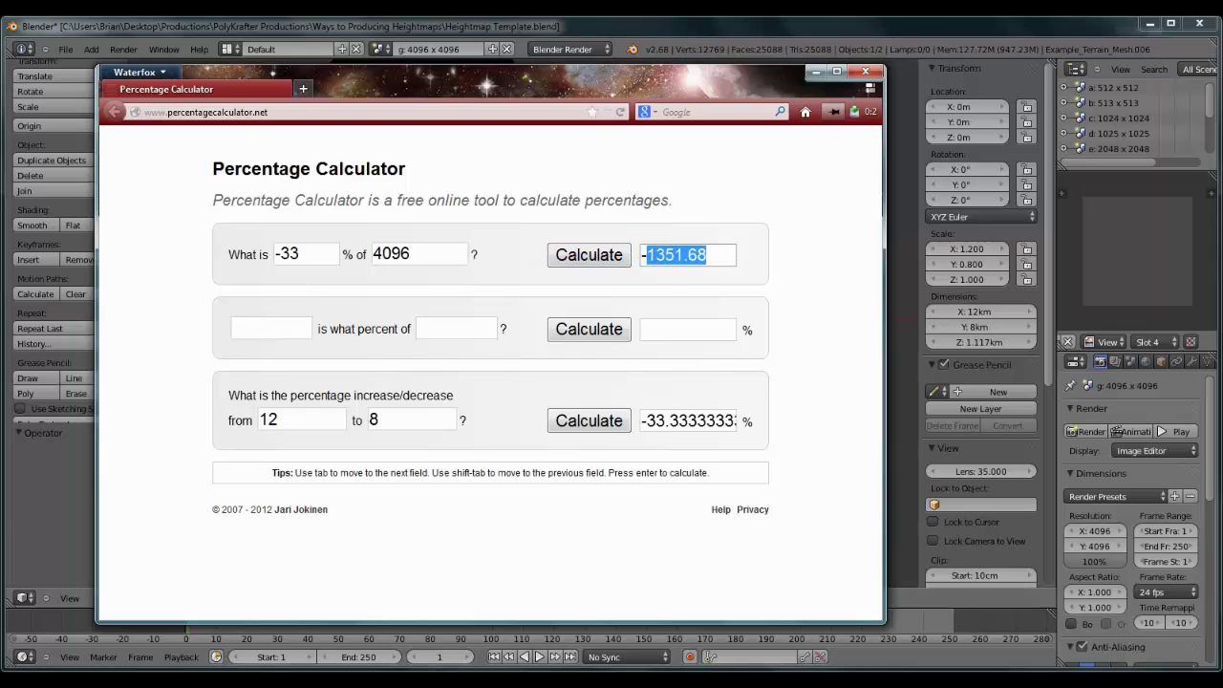
click(967, 680)
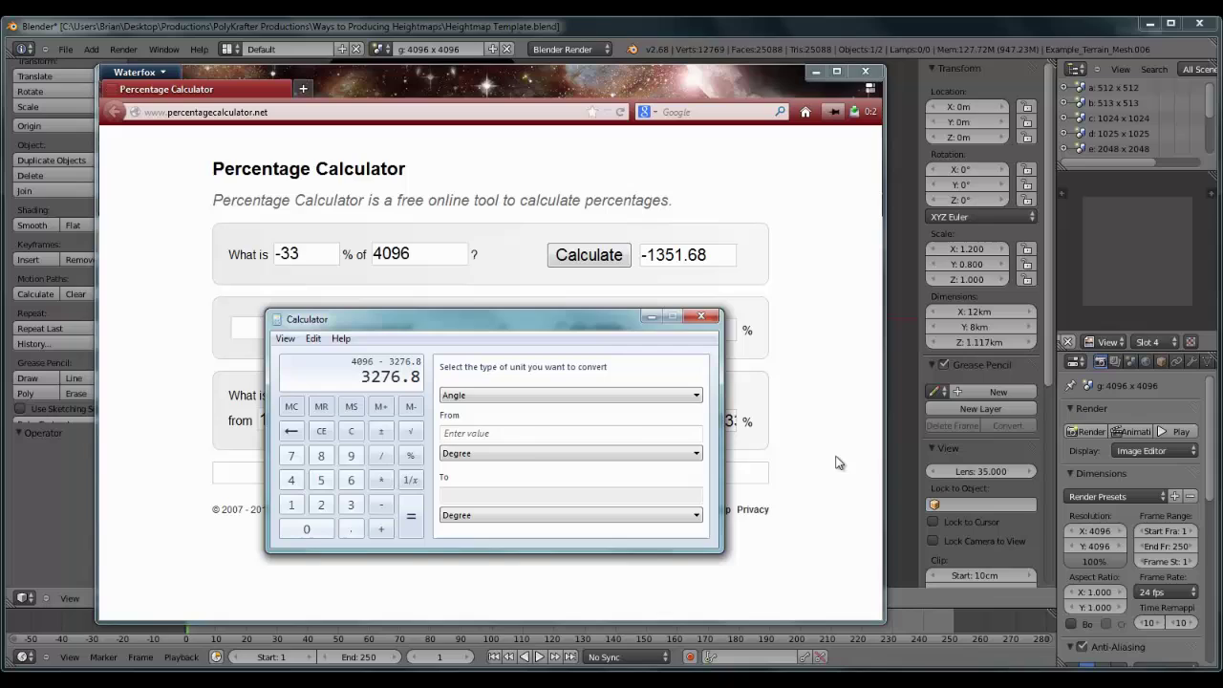
click(293, 481)
click(322, 529)
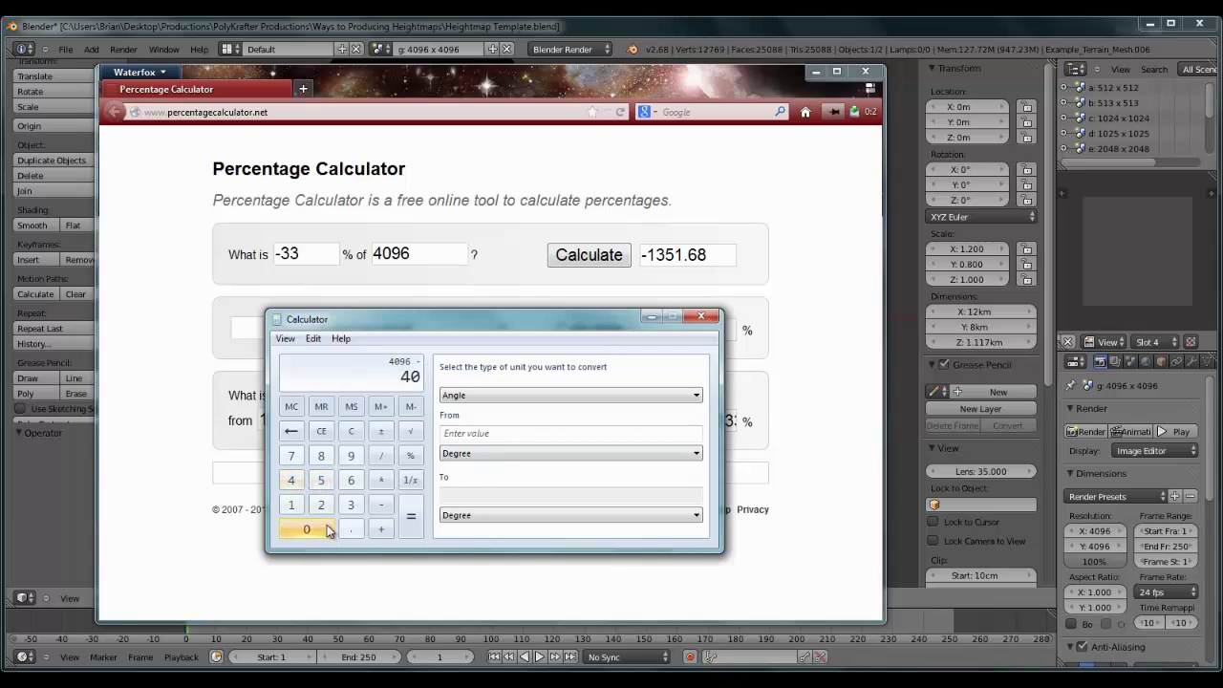
click(351, 456)
click(354, 481)
click(380, 505)
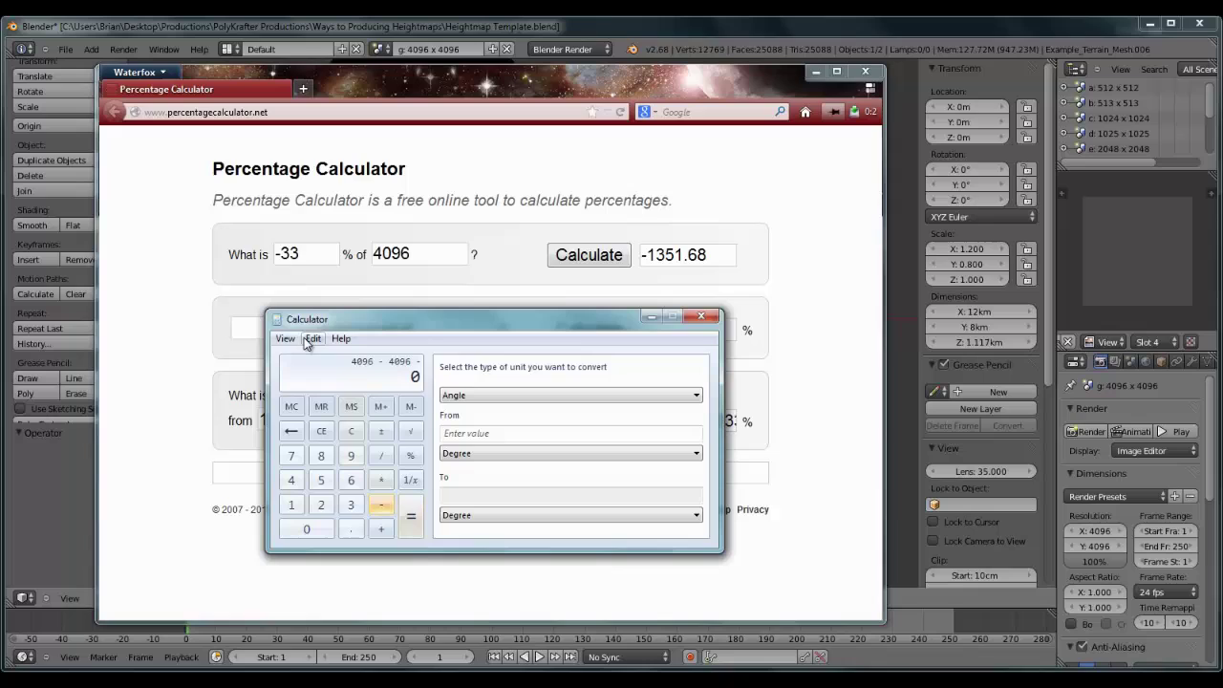
click(349, 431)
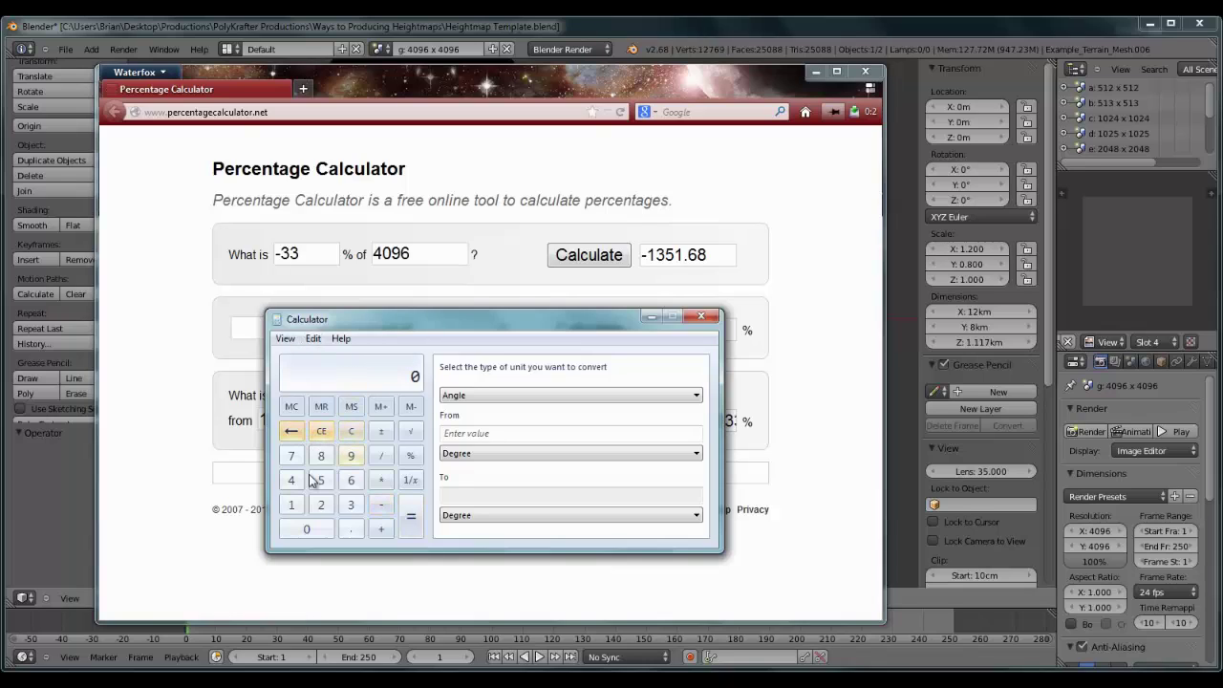
- Subtract the copied 1351.68 from 4096 in the calculator
click(294, 481)
click(306, 528)
click(351, 456)
click(350, 480)
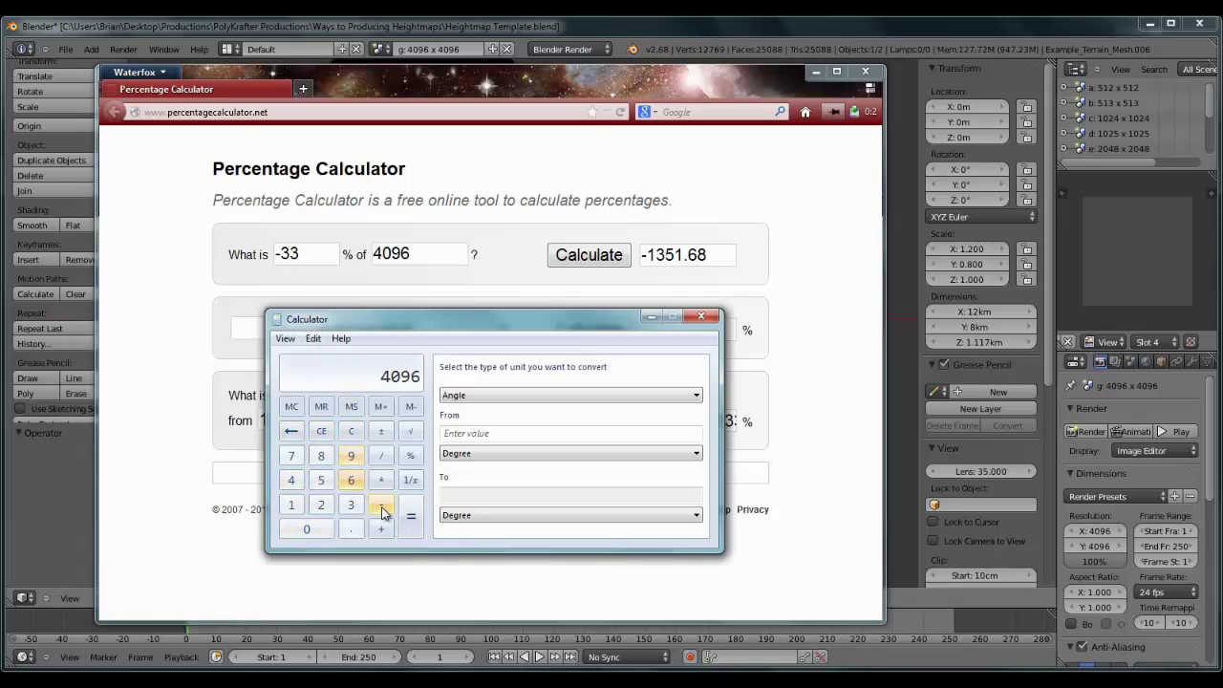
click(381, 506)
click(313, 338)
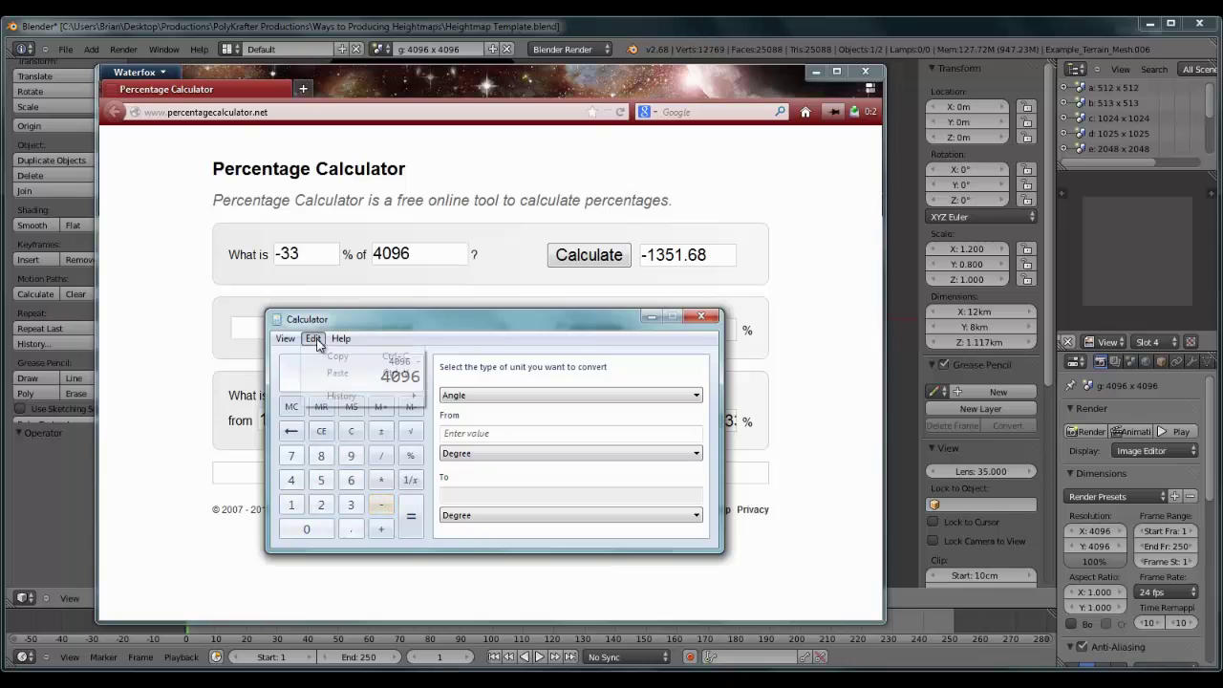
click(336, 373)
click(413, 521)
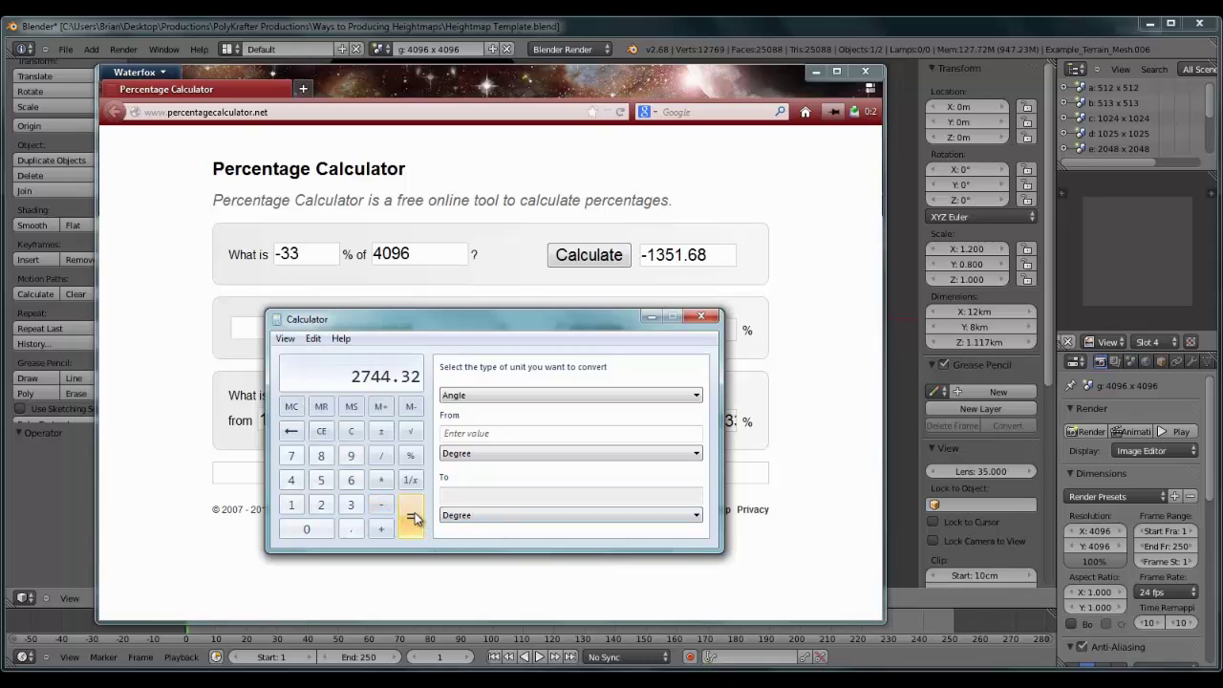
- Copy the calculator's result, return to Blender and set the render's Y resolution to 2744 with the copied value
click(314, 339)
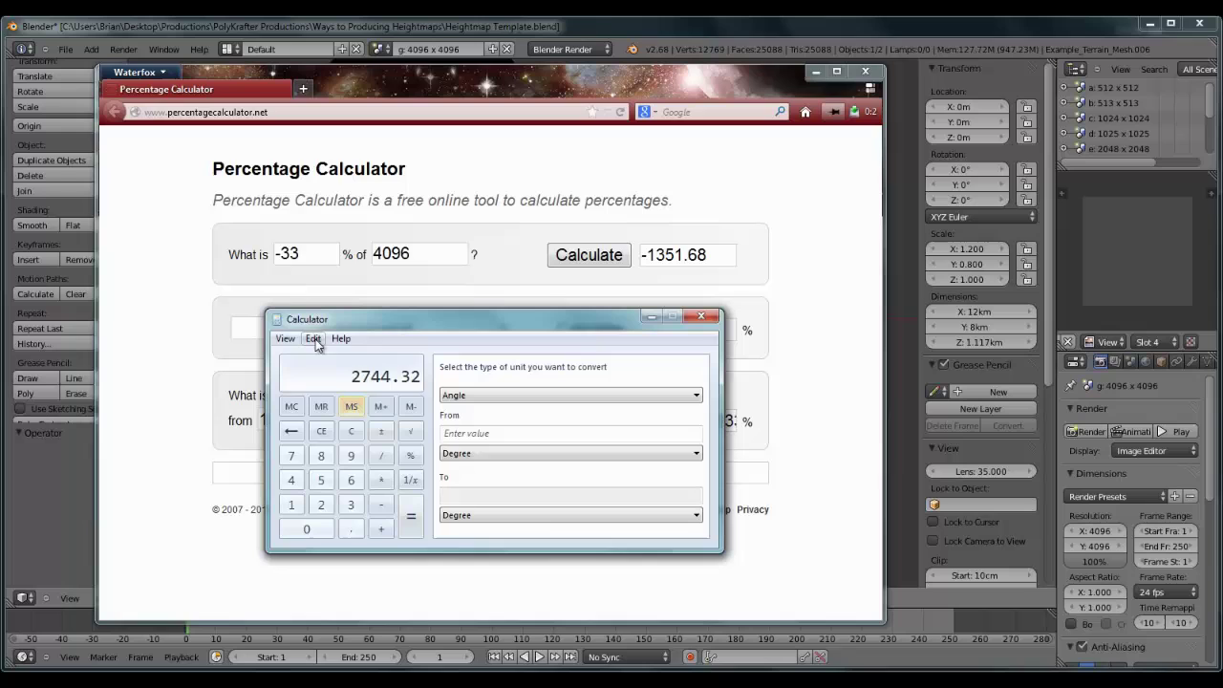
click(337, 357)
click(651, 316)
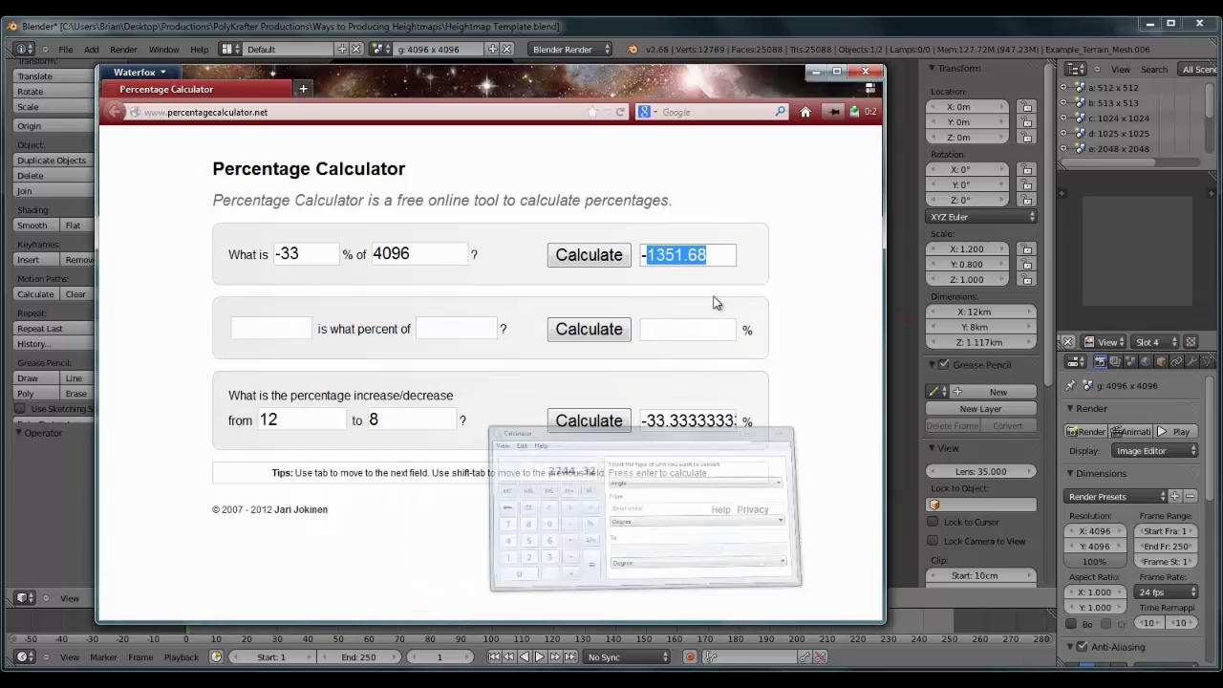
click(816, 72)
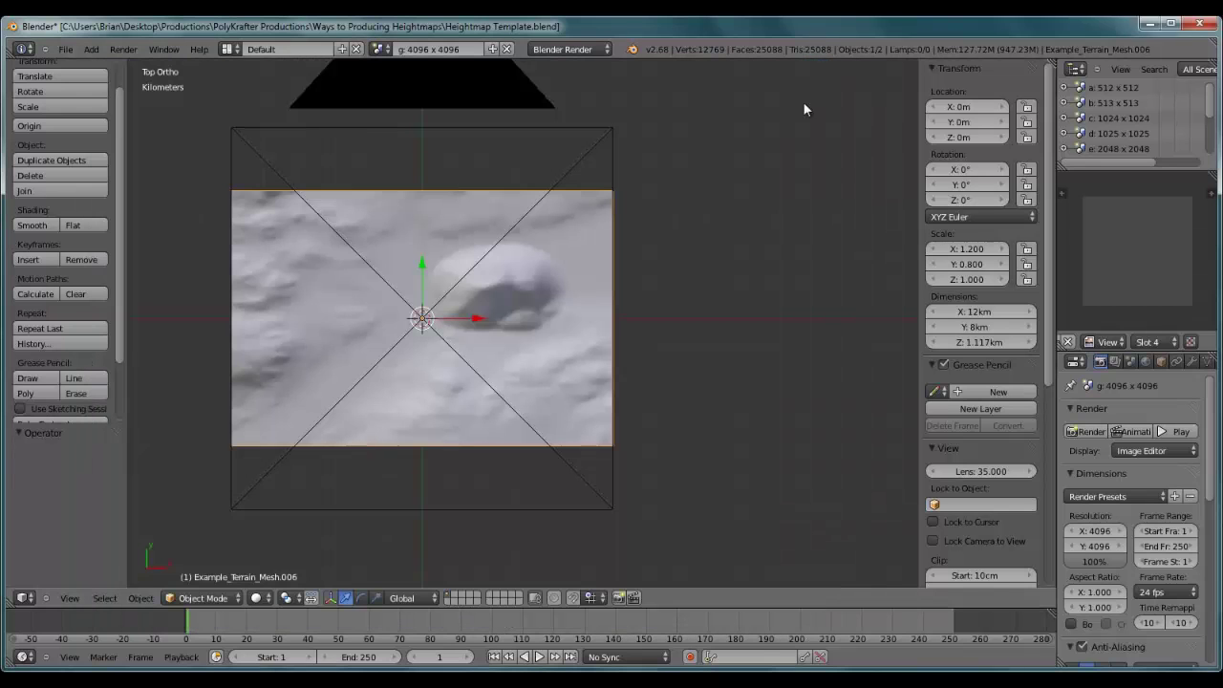
click(1100, 545)
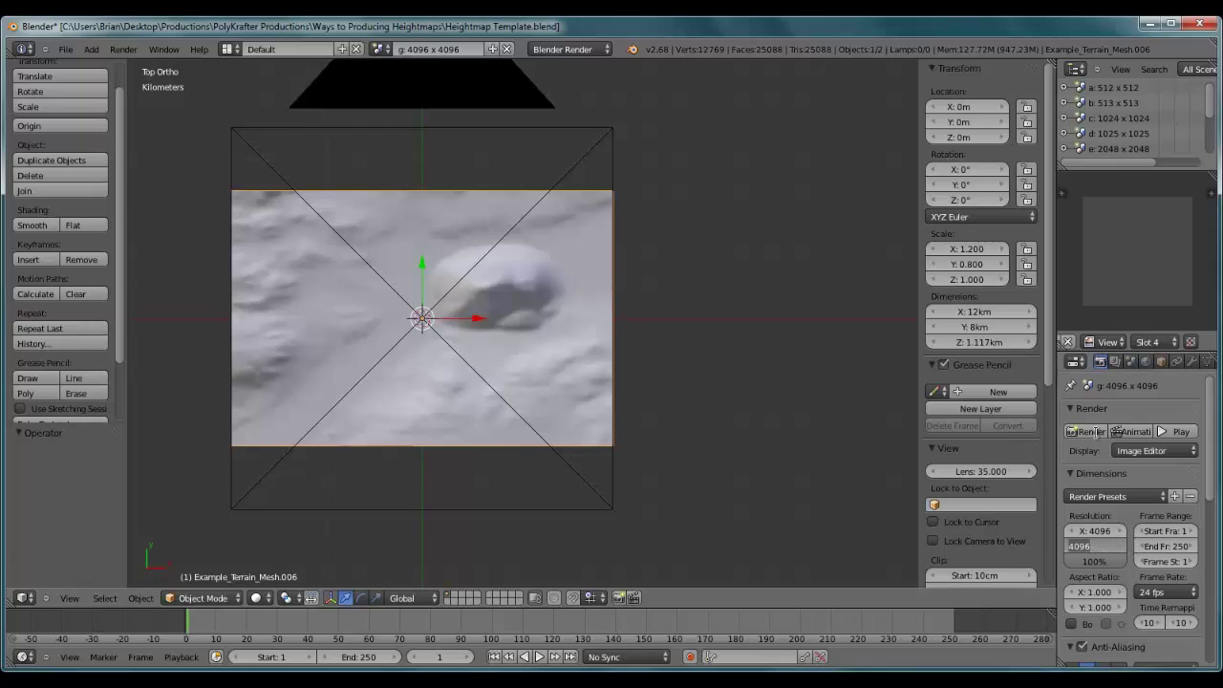
key(ctrl+v)
key(Return)
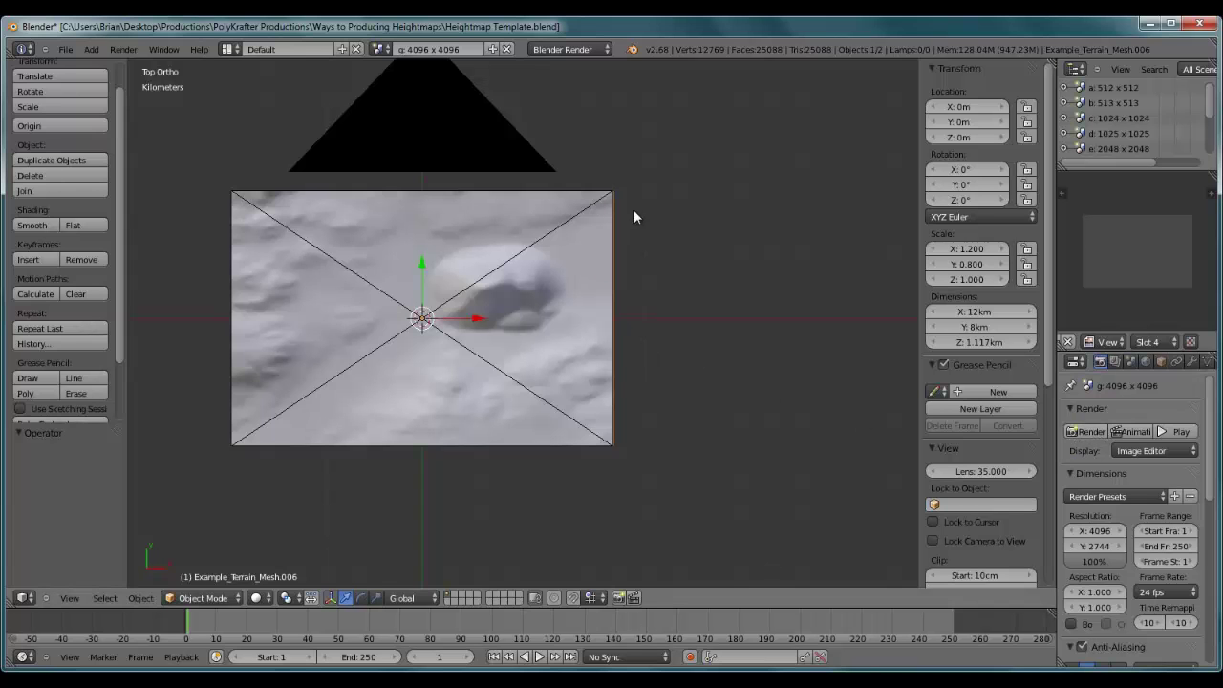
- Check the camera frame against the terrain's edges from the top view, and render the heightmap image
scroll(634, 210, up, 4)
scroll(628, 211, down, 5)
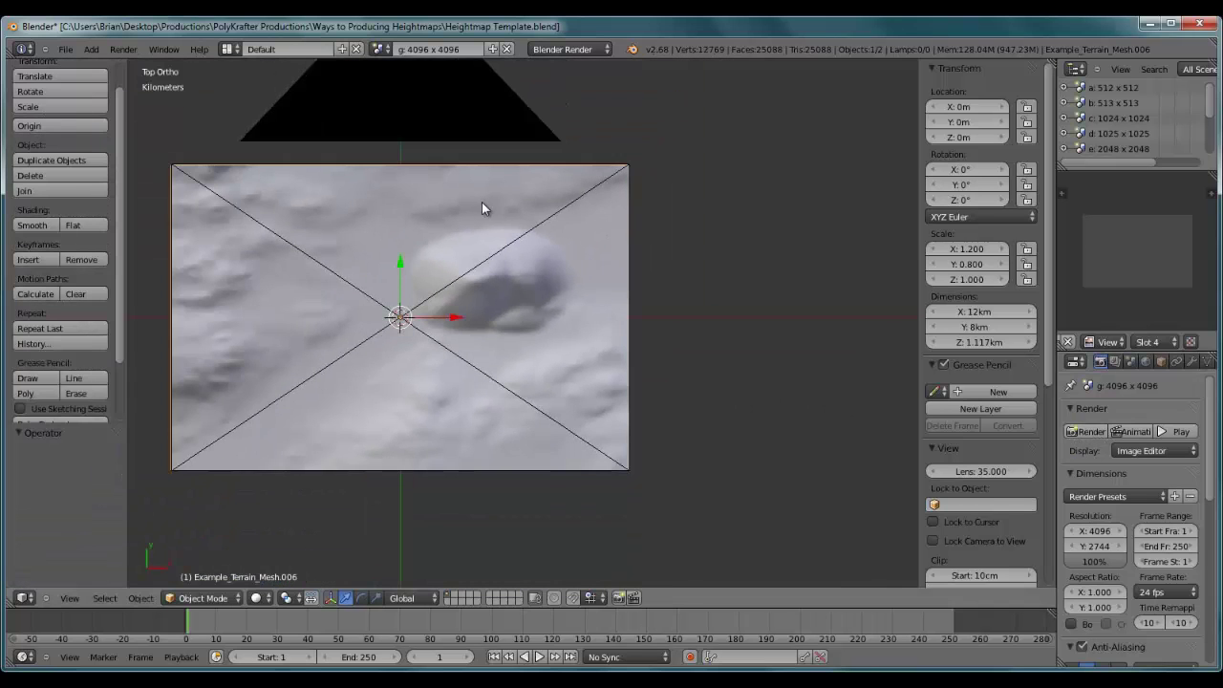
middle_drag(482, 202, 511, 234)
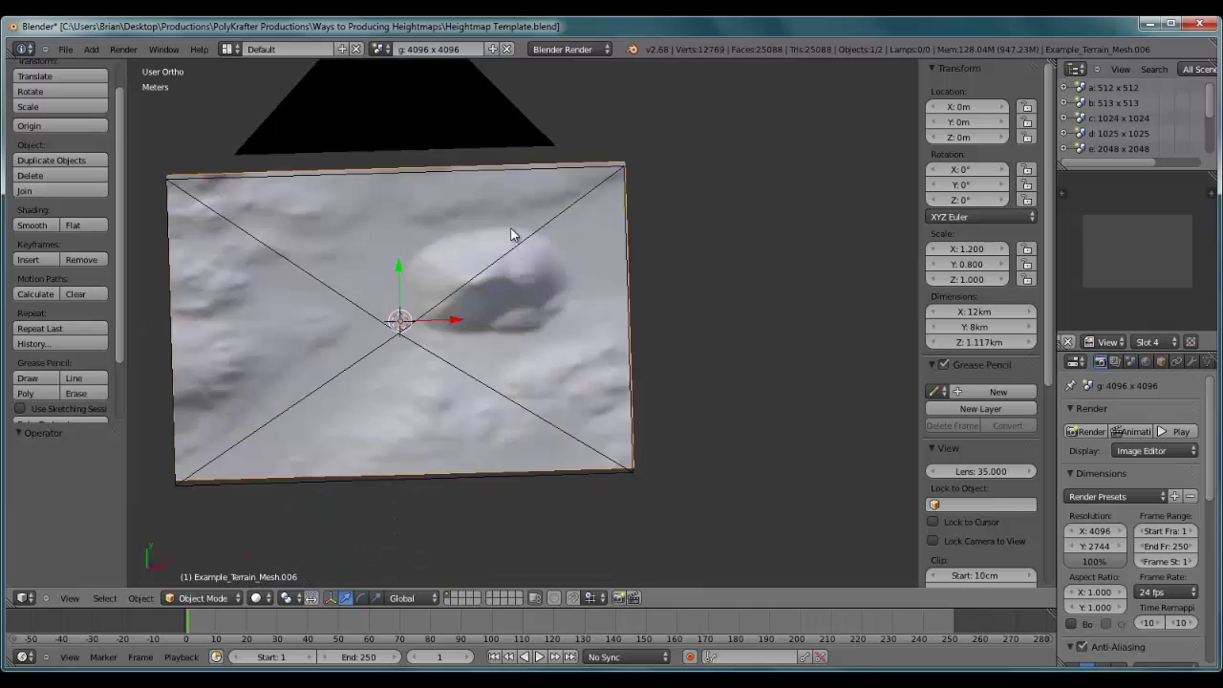
key(KP_7)
shift+middle_drag(437, 297, 492, 286)
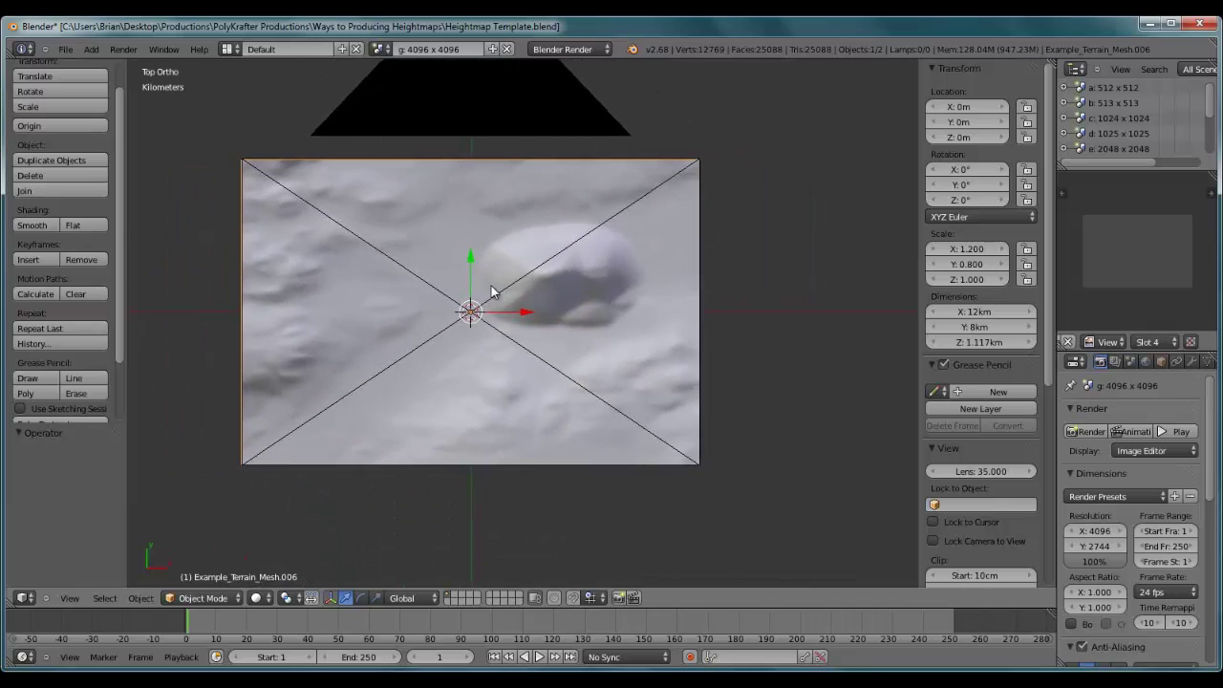
click(132, 49)
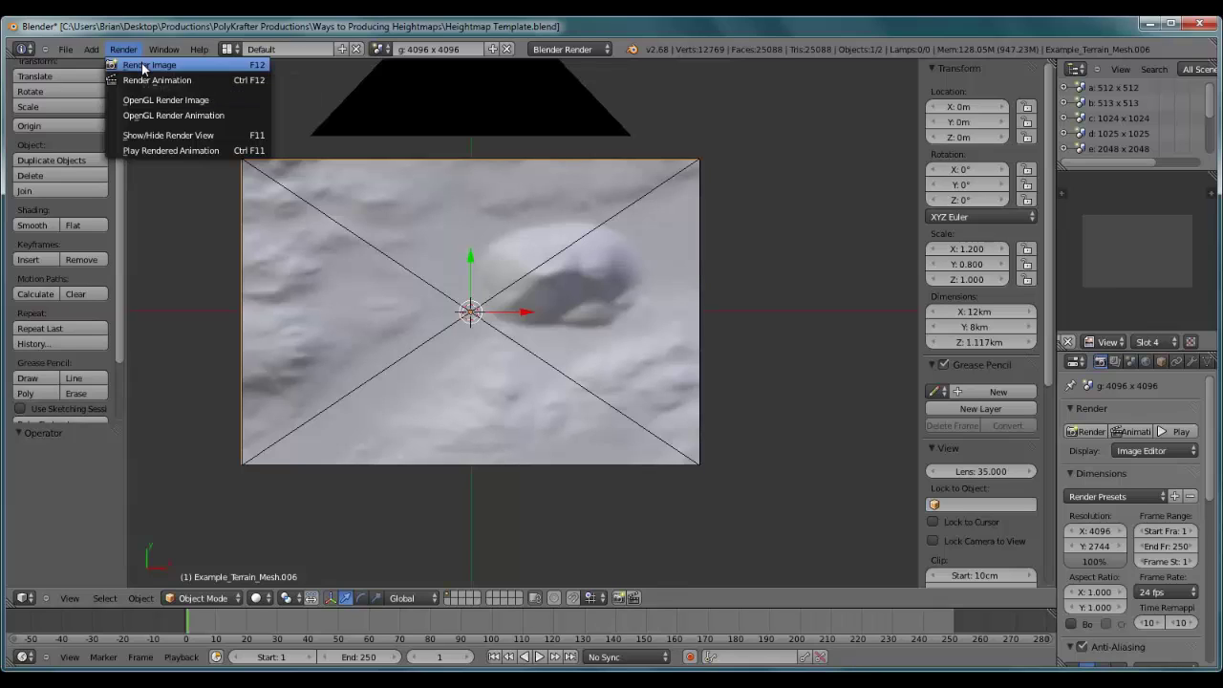
click(146, 65)
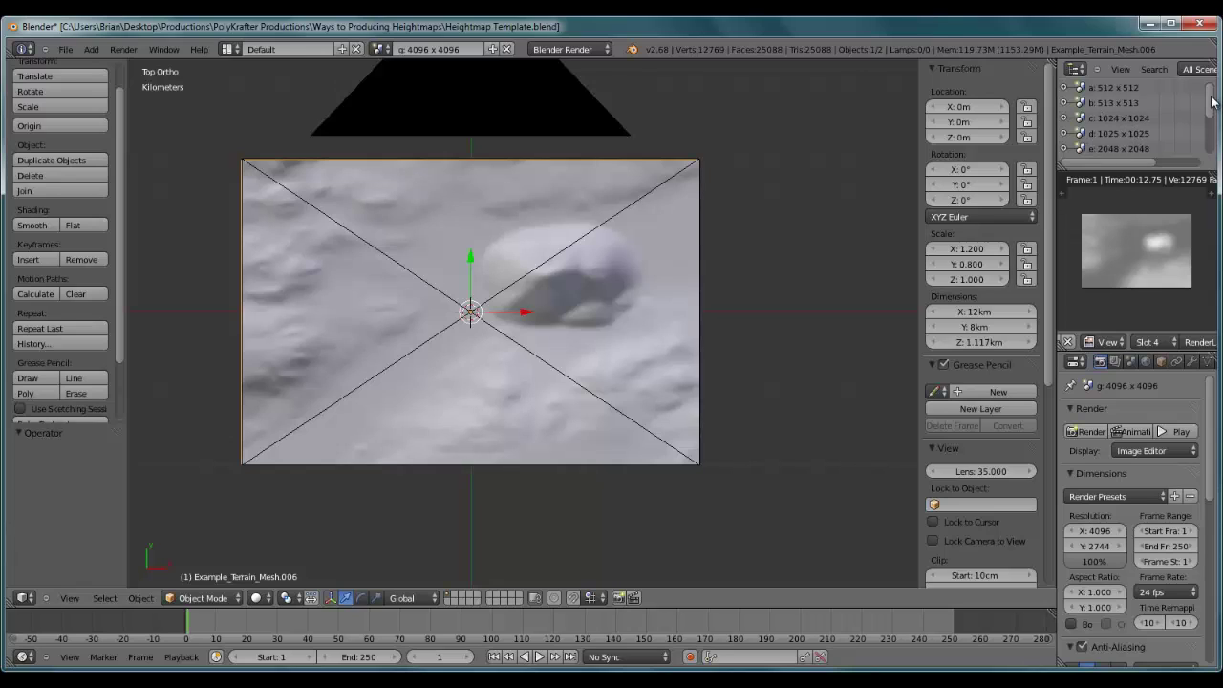
- Create a new scene as a full copy of the g: 4096 x 4096 scene
drag(1210, 106, 1208, 156)
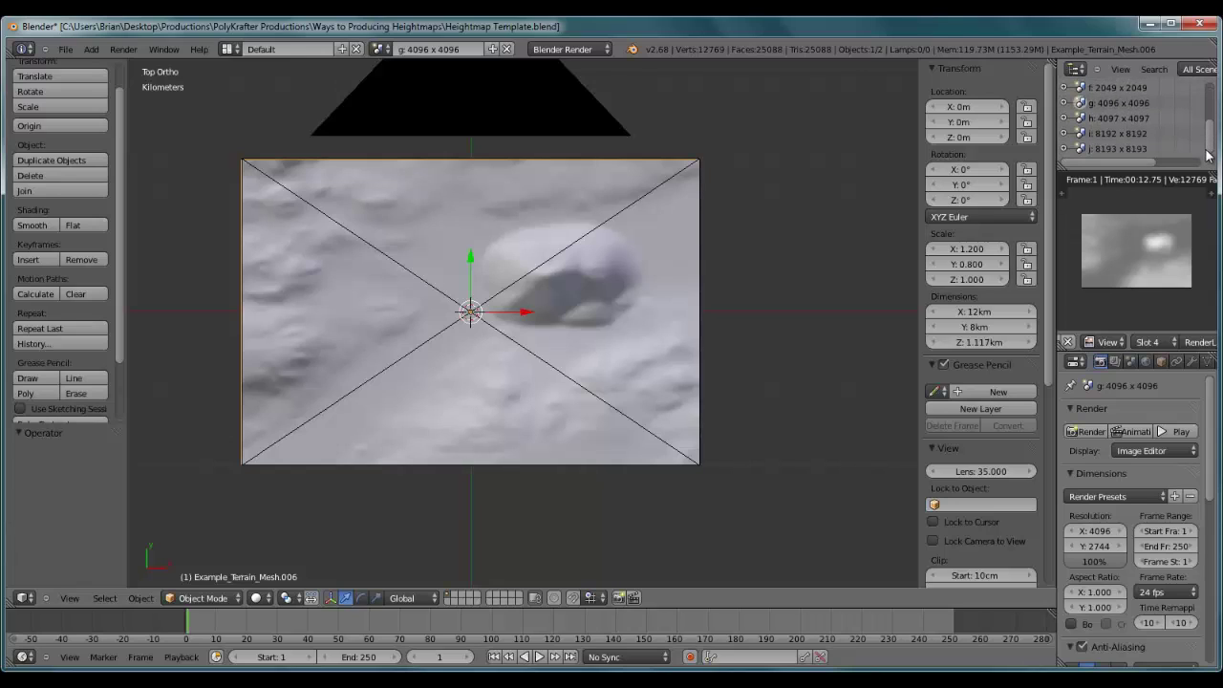
click(380, 50)
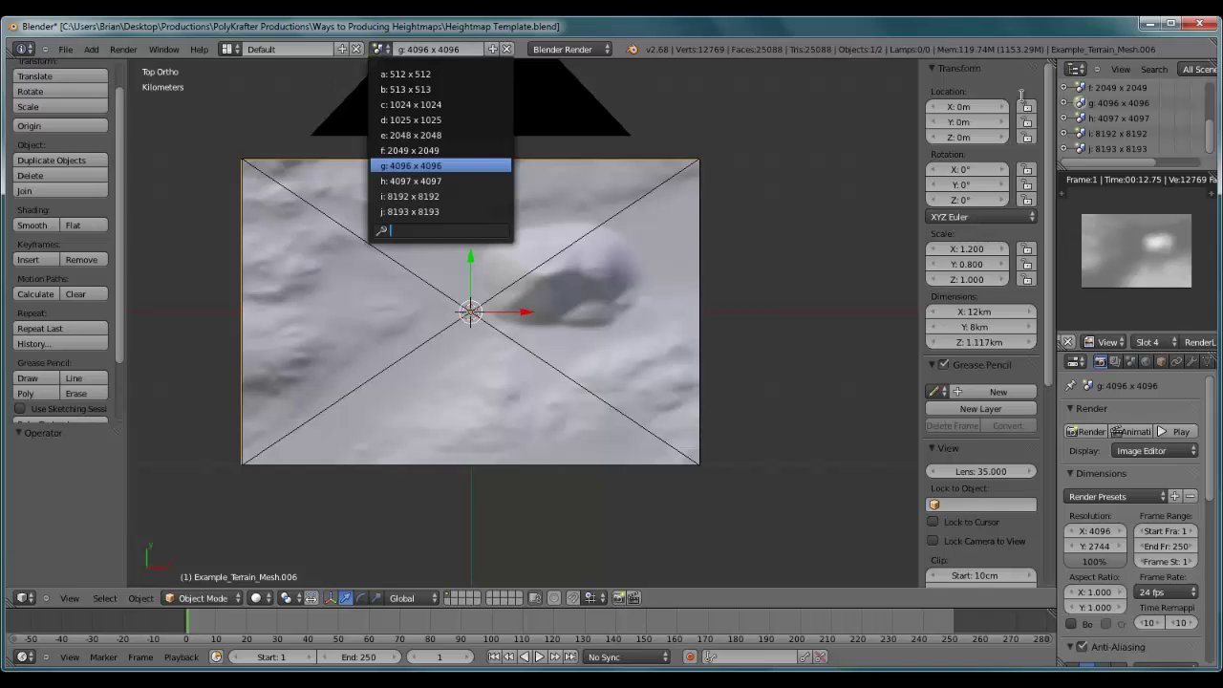
click(382, 58)
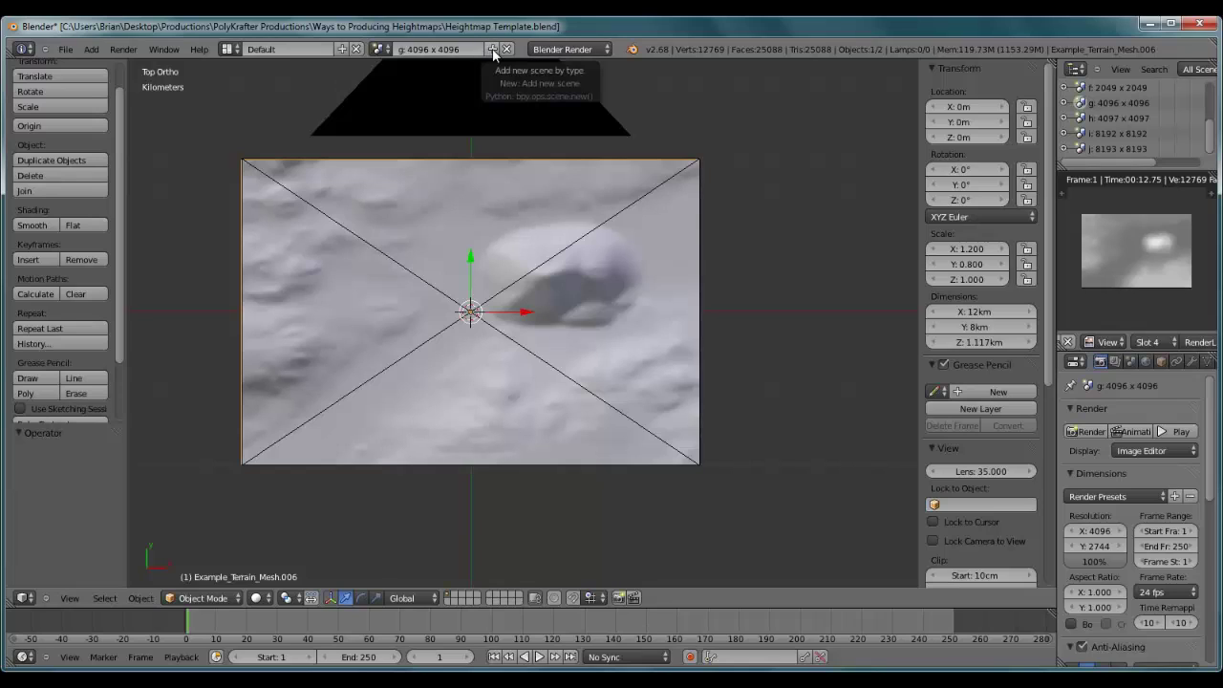
click(493, 50)
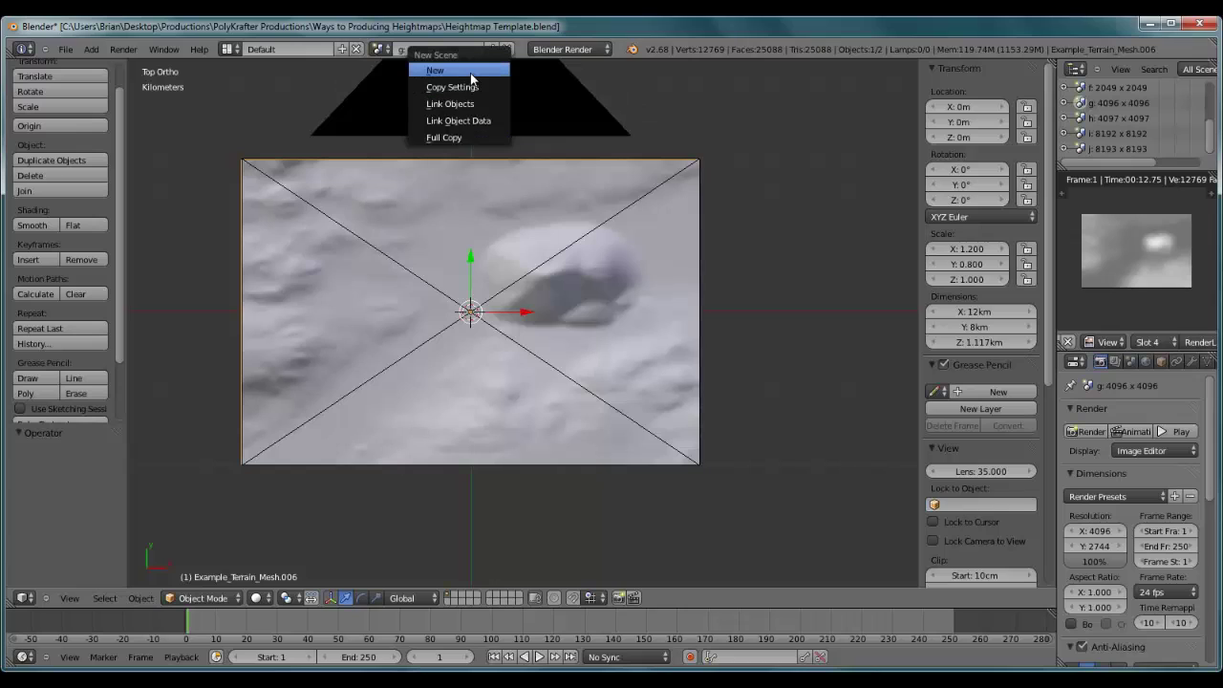
click(480, 139)
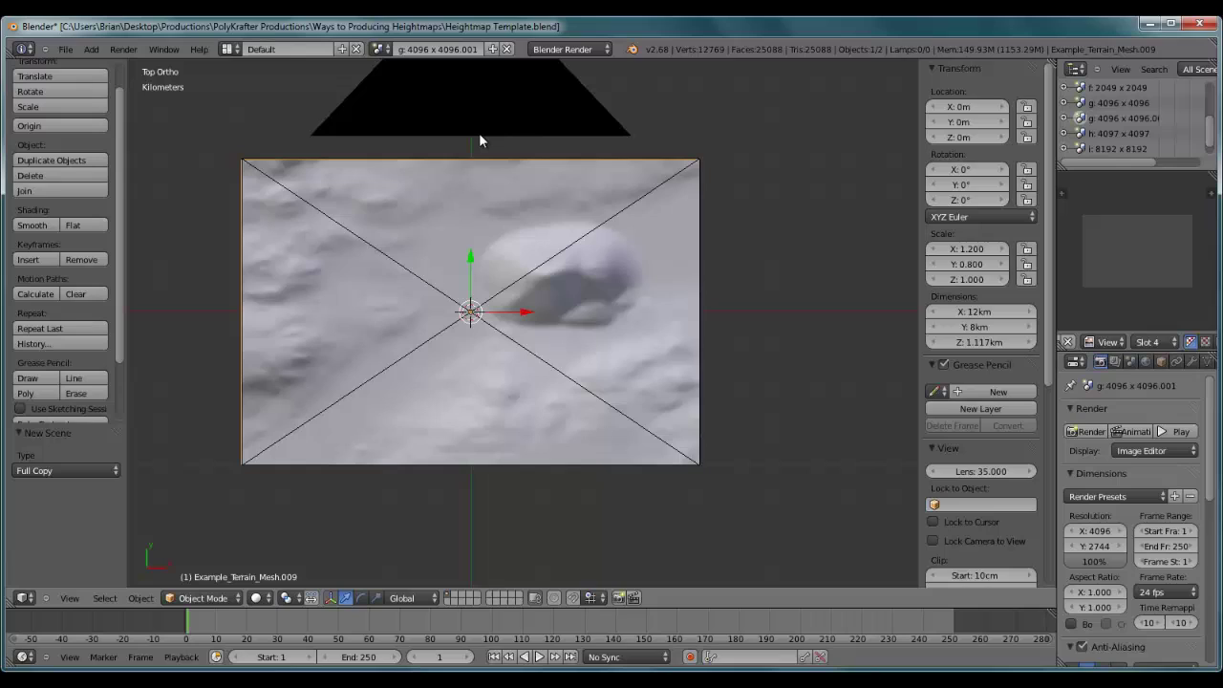
- Rename the copied scene to g: 4096 x 2744
click(464, 49)
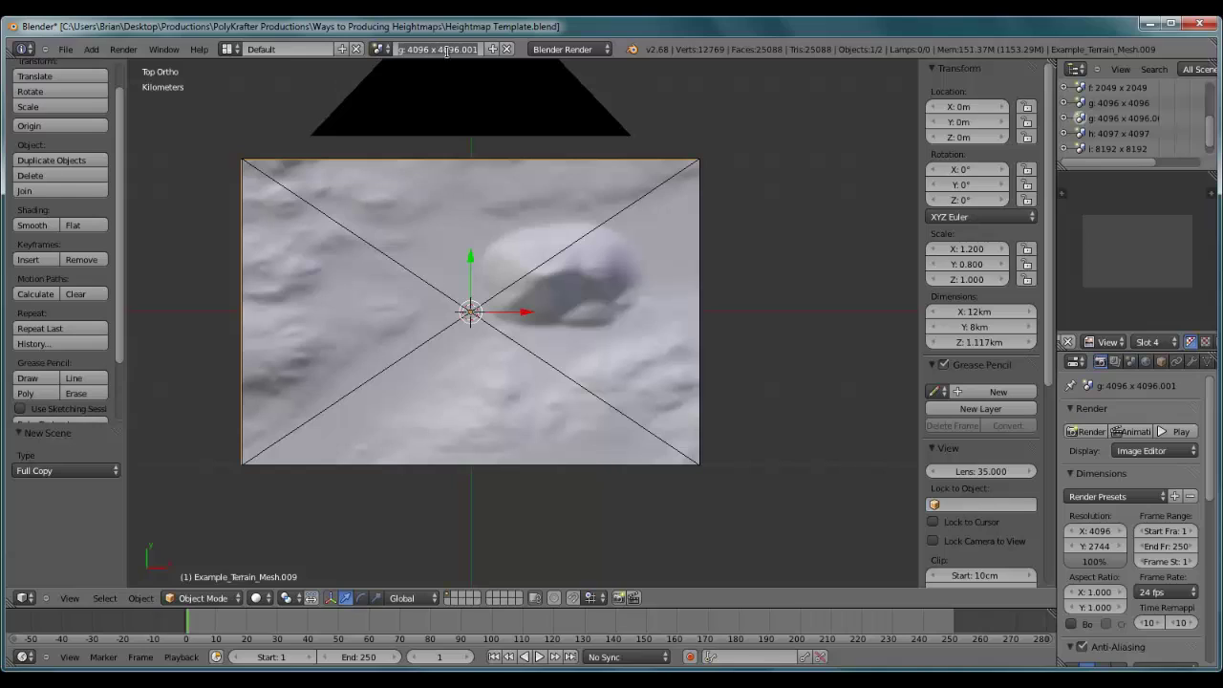
key(ctrl+a)
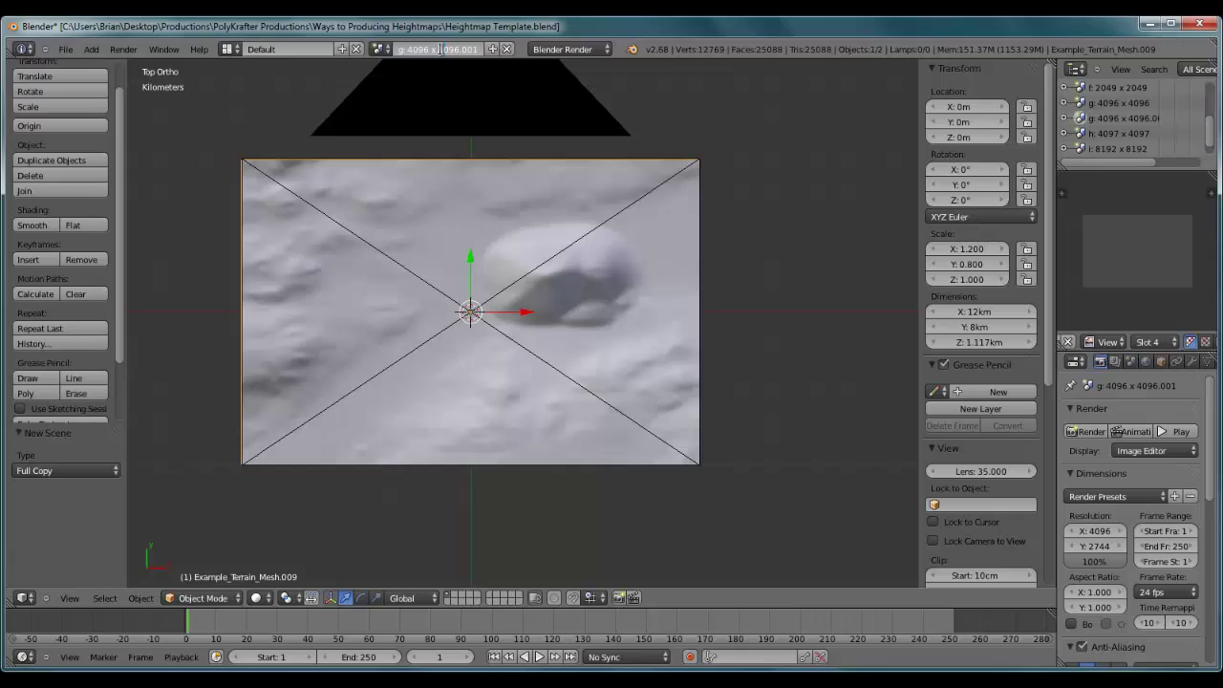
drag(439, 49, 510, 55)
text(2744)
key(Return)
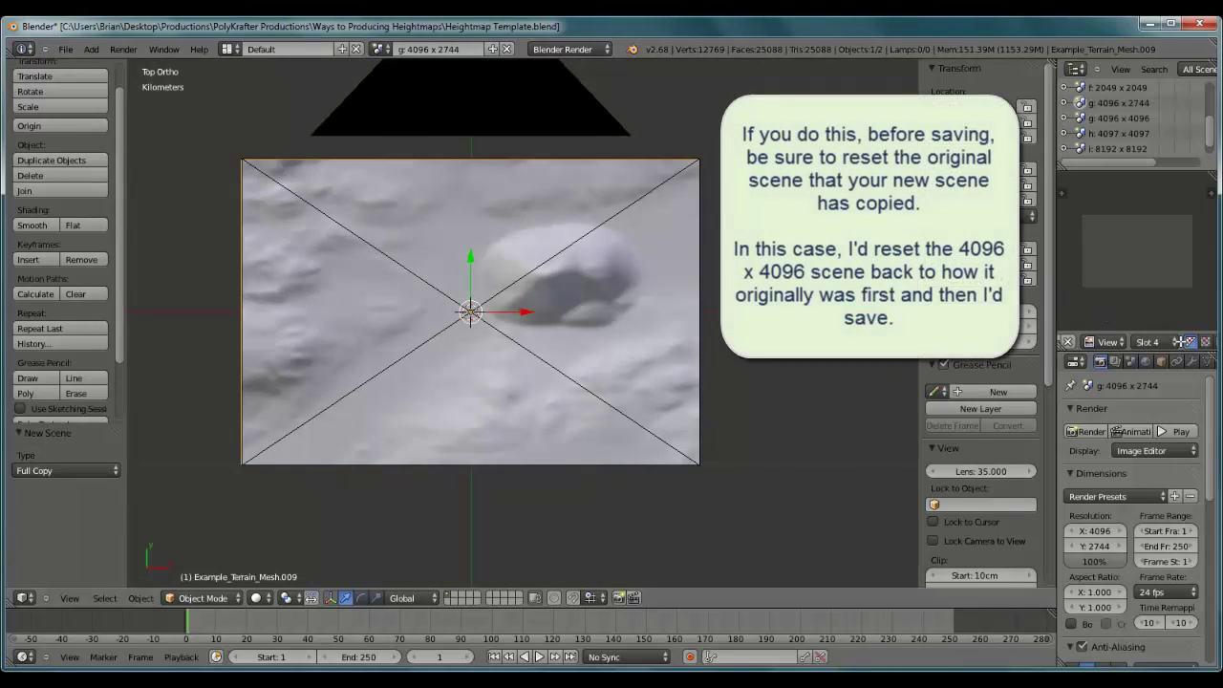
- Check the g: 4096 x 2744 scene in the scene hierarchy and display the terrain material's heightmap blend texture settings
drag(1209, 131, 1208, 153)
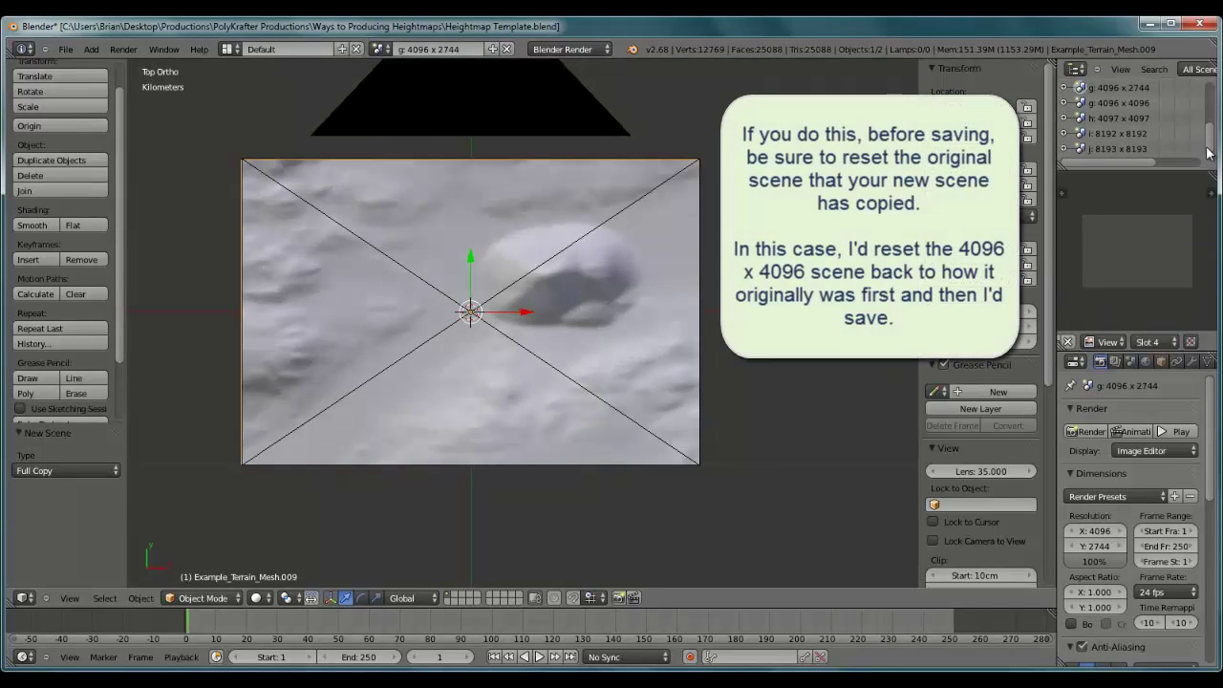
scroll(1148, 365, down, 3)
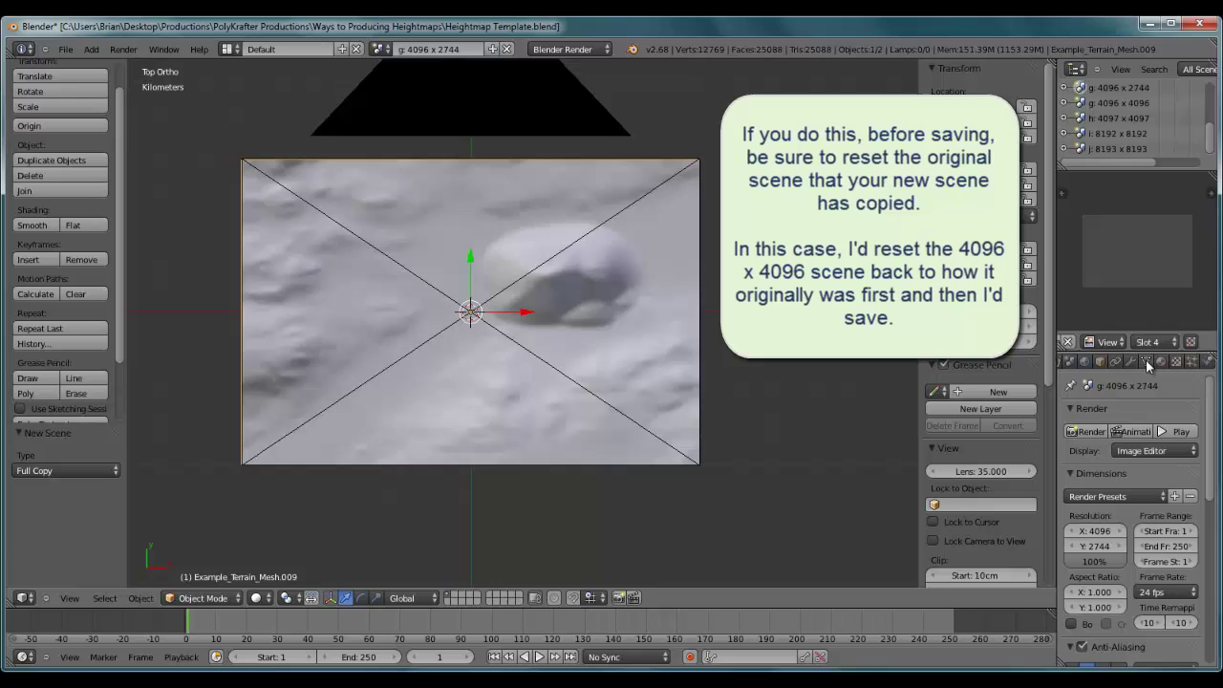
click(1146, 361)
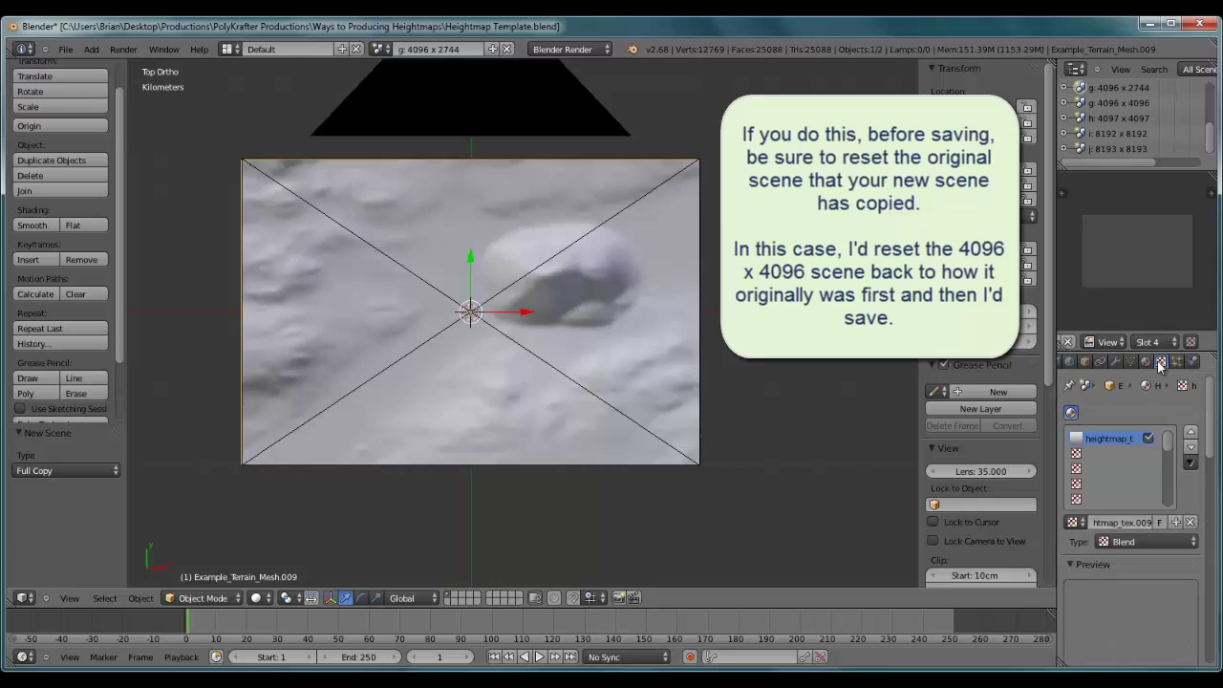
click(1160, 362)
scroll(1160, 364, up, 3)
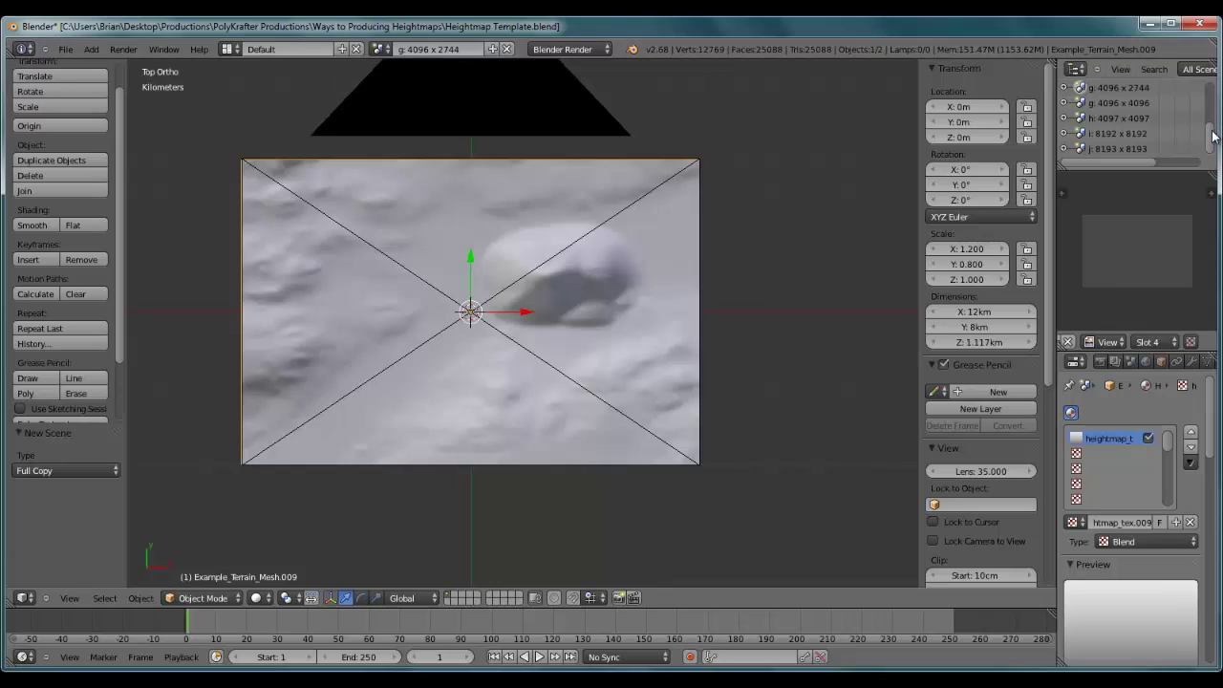
click(380, 49)
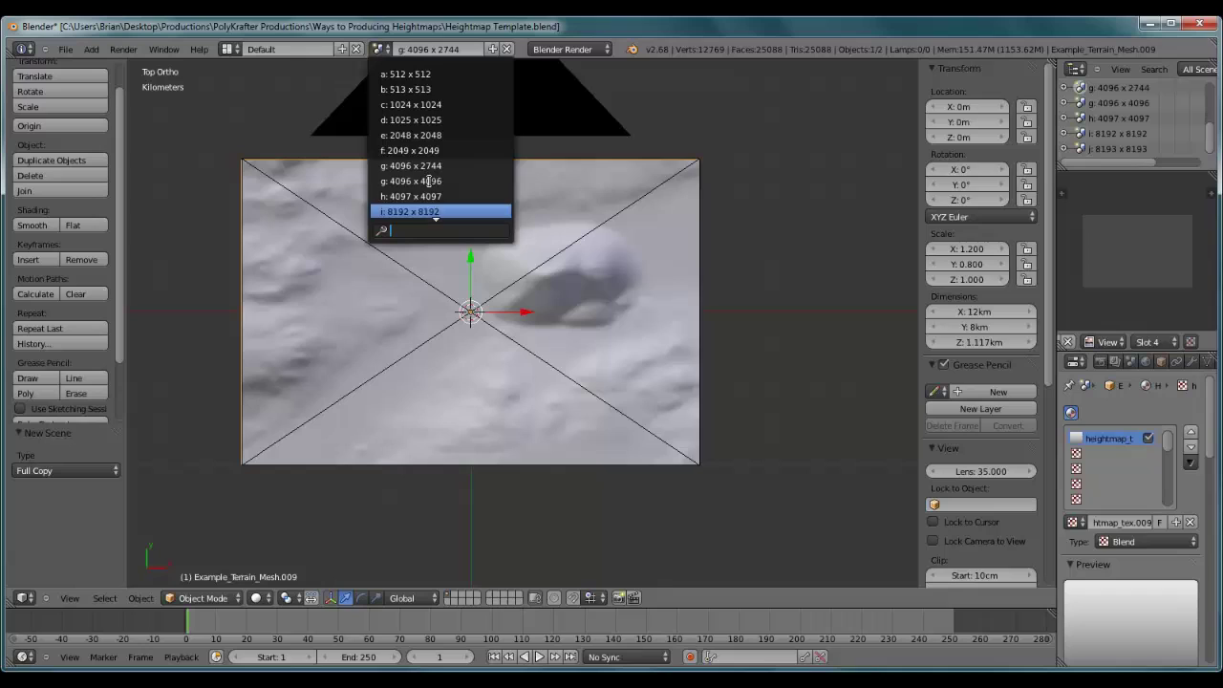
click(65, 51)
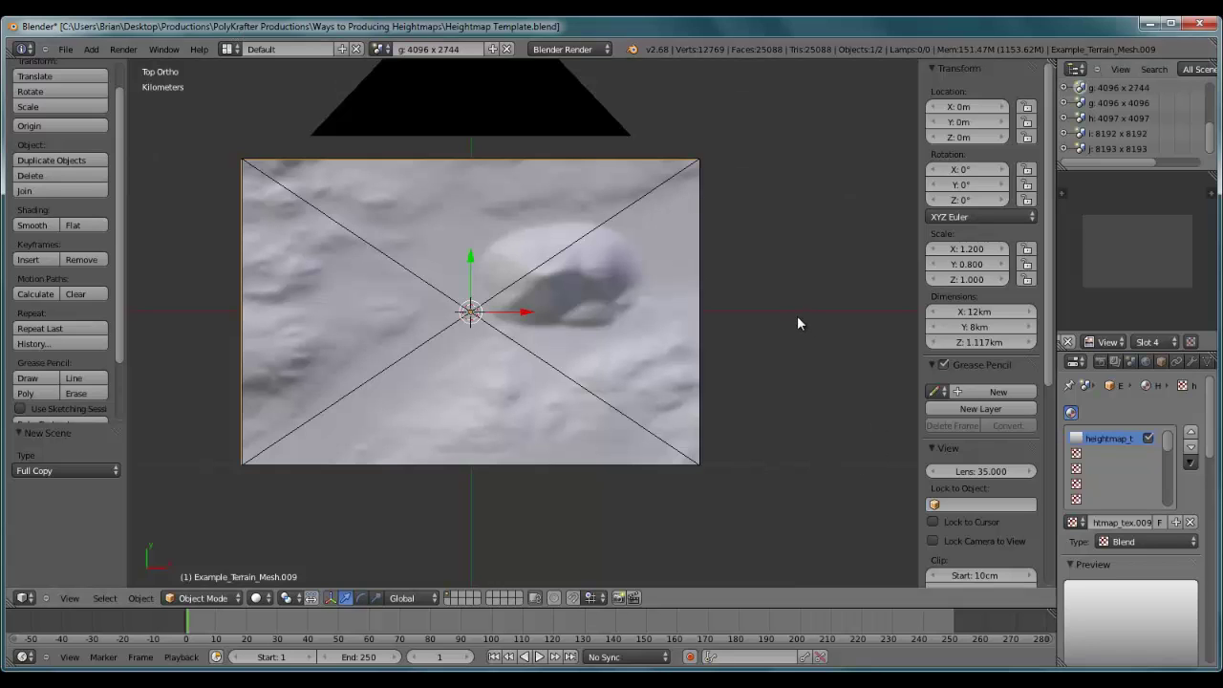
middle_drag(797, 324, 1131, 190)
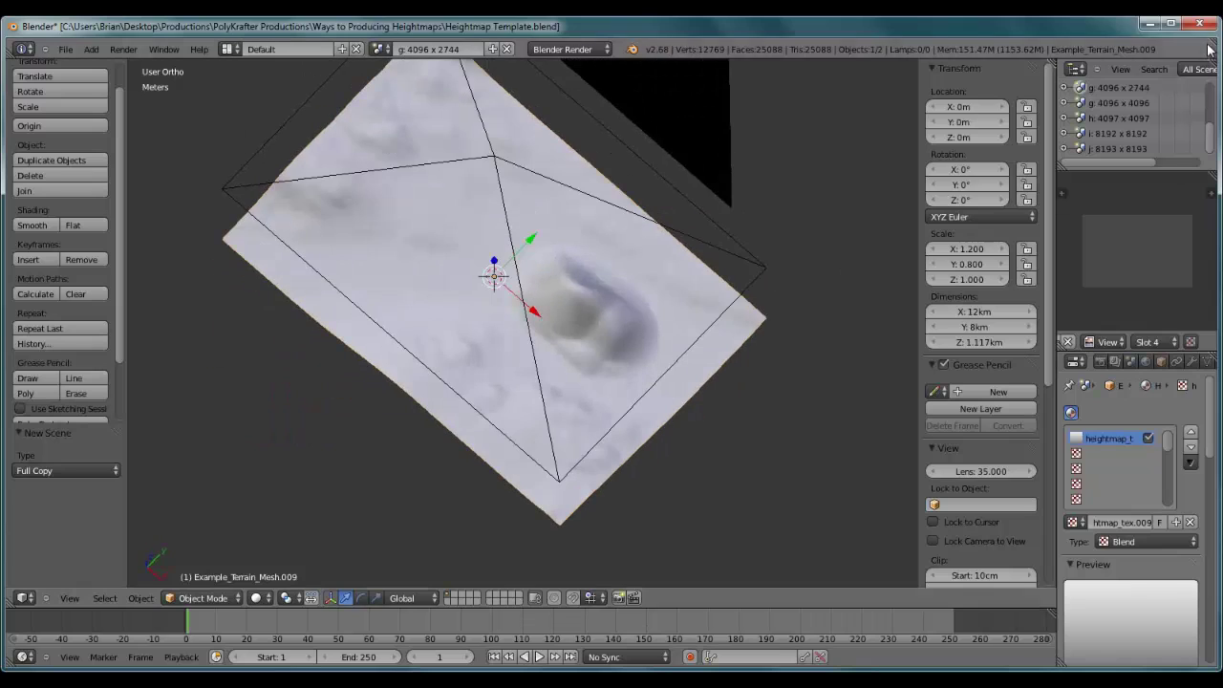